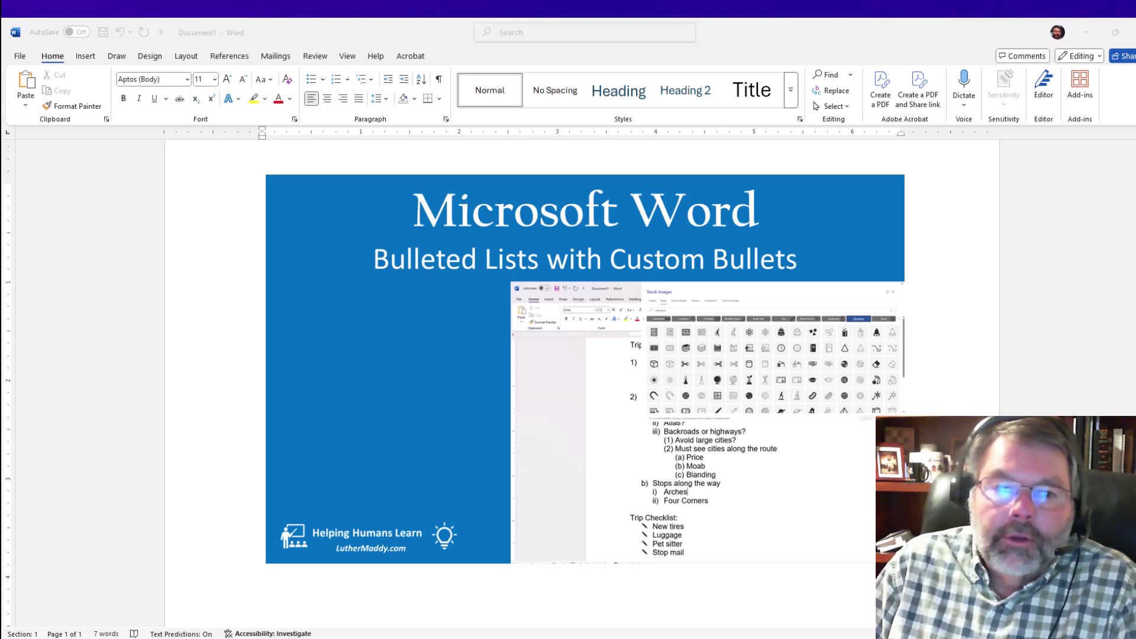
# Delete the title picture and start a 1. 2. 3. numbered list with the item 'Select Dates'.
pyautogui.click(359, 346)
pyautogui.press('Delete')
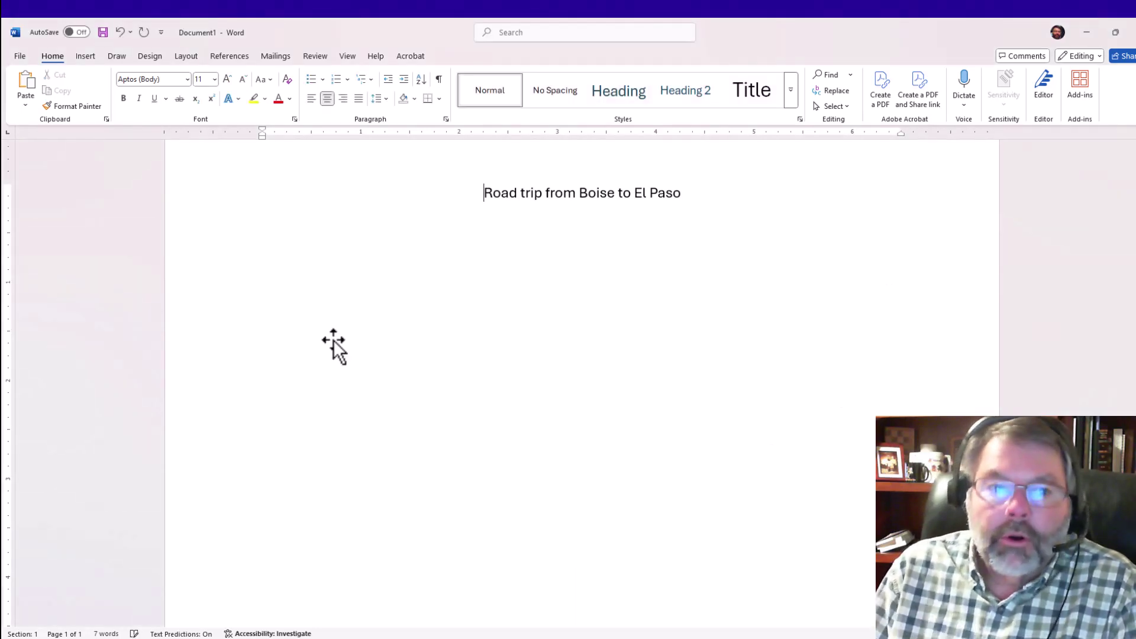
pyautogui.press('Down')
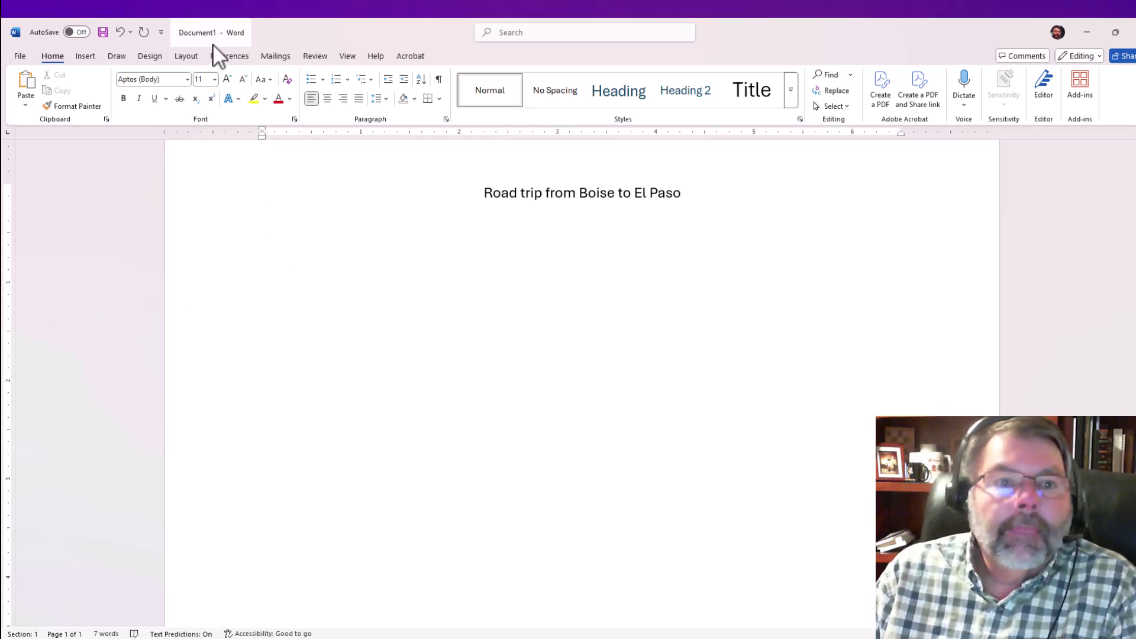
pyautogui.click(346, 80)
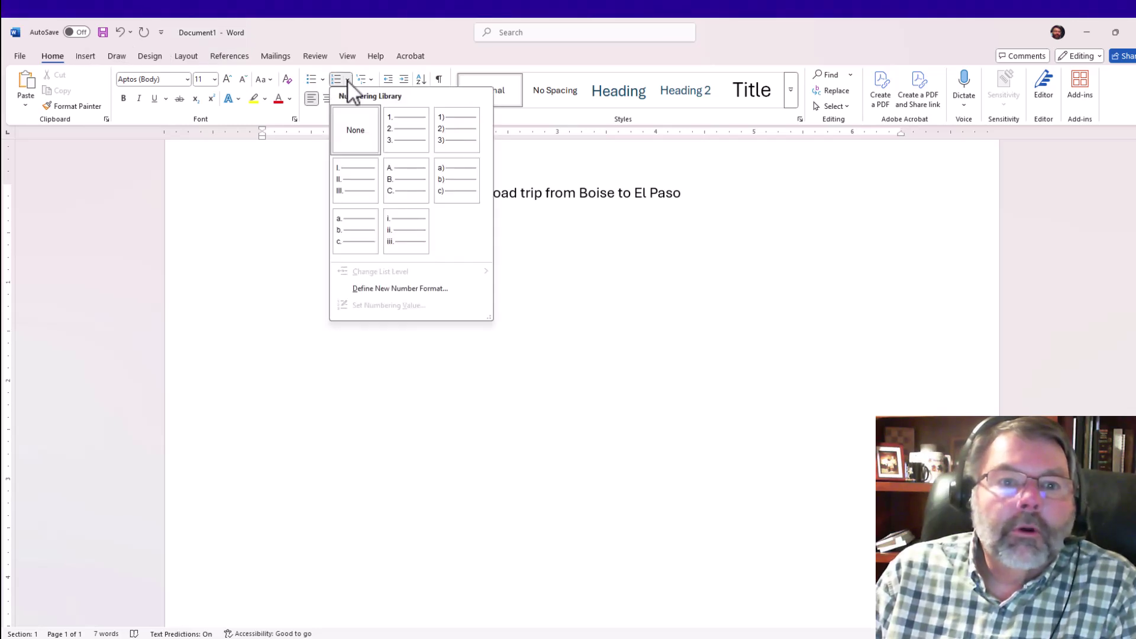
pyautogui.click(400, 133)
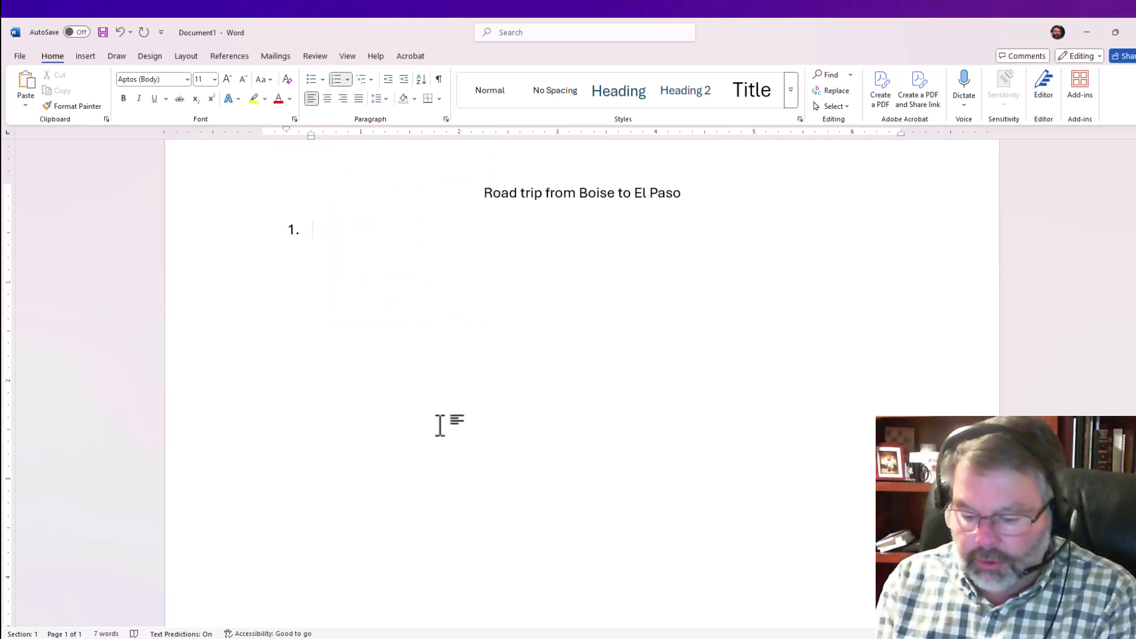
pyautogui.write('Se')
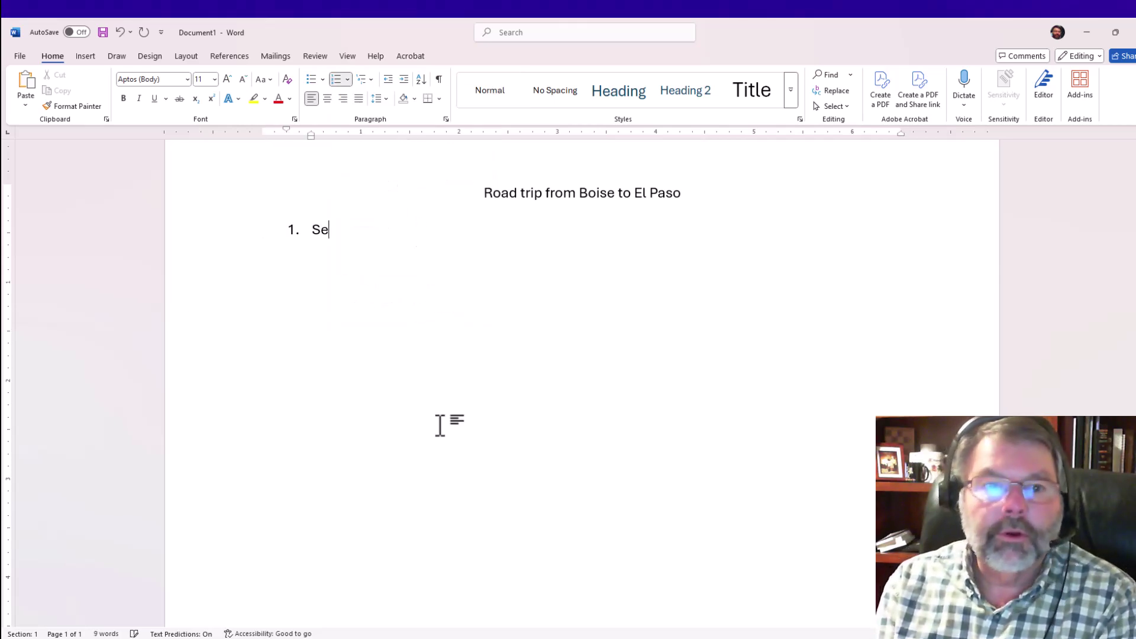
pyautogui.write('lect Date')
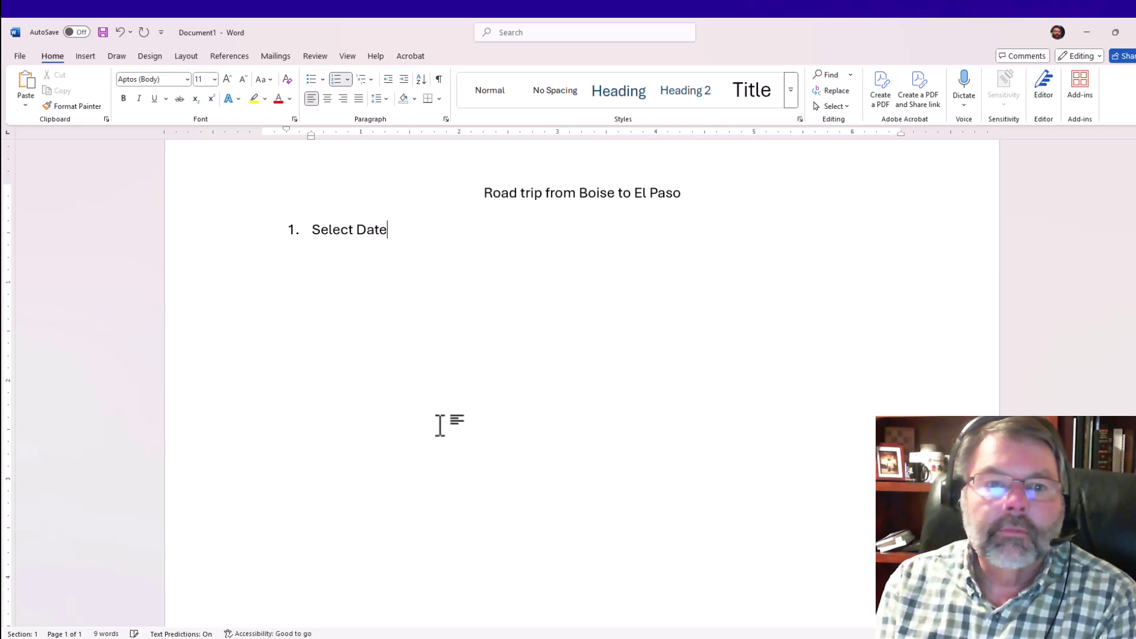
pyautogui.write('s')
pyautogui.press('Return')
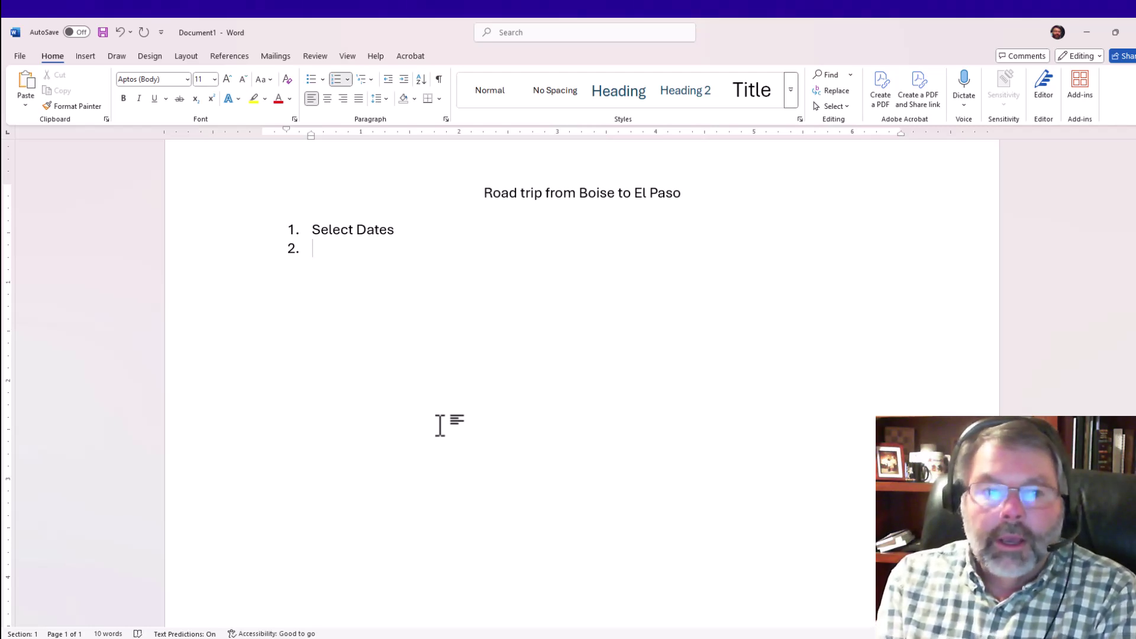
# Under Select Dates, add 'Explore work conflicts' (with Graduation and Conference nested) and 'Plan Dates'.
pyautogui.press('Tab')
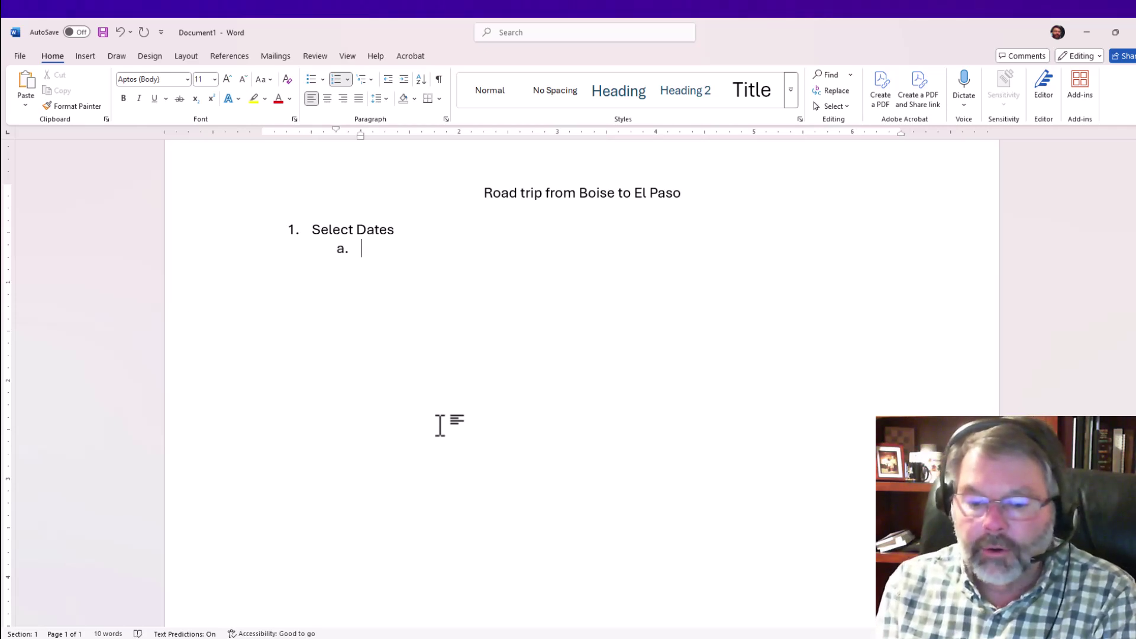
pyautogui.write('E')
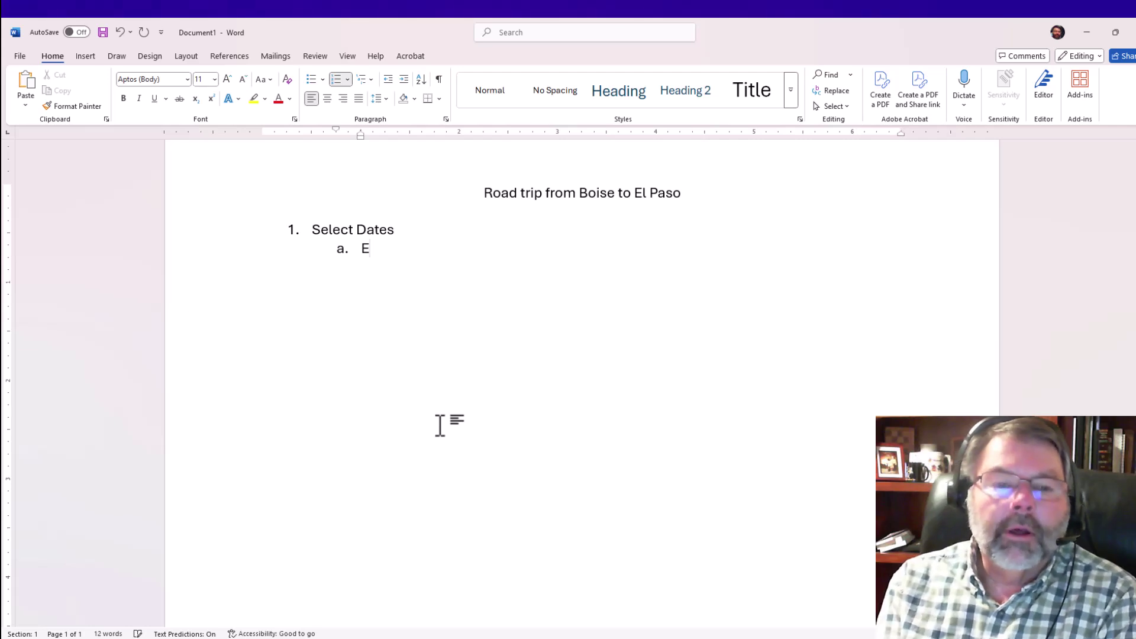
pyautogui.write('xp')
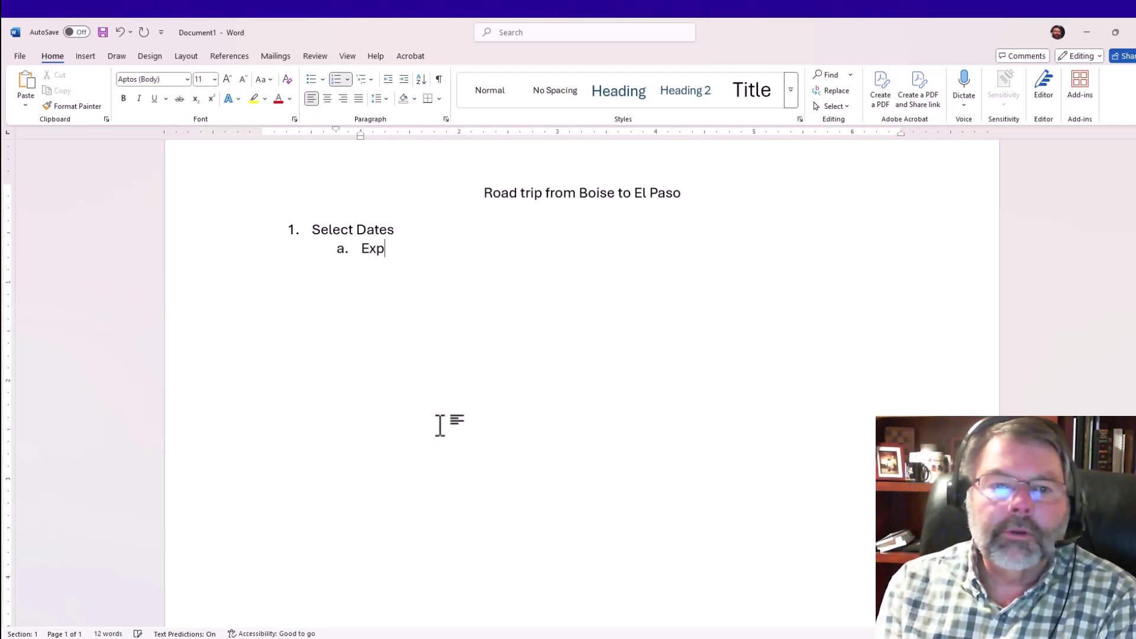
pyautogui.write('lore work')
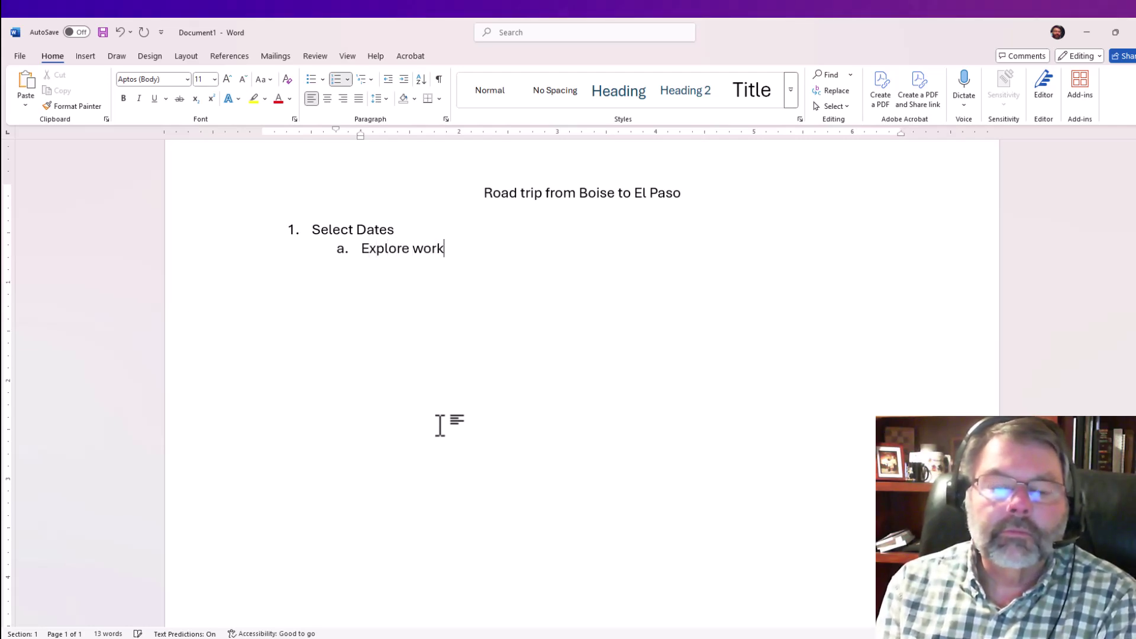
pyautogui.write(' conflicts')
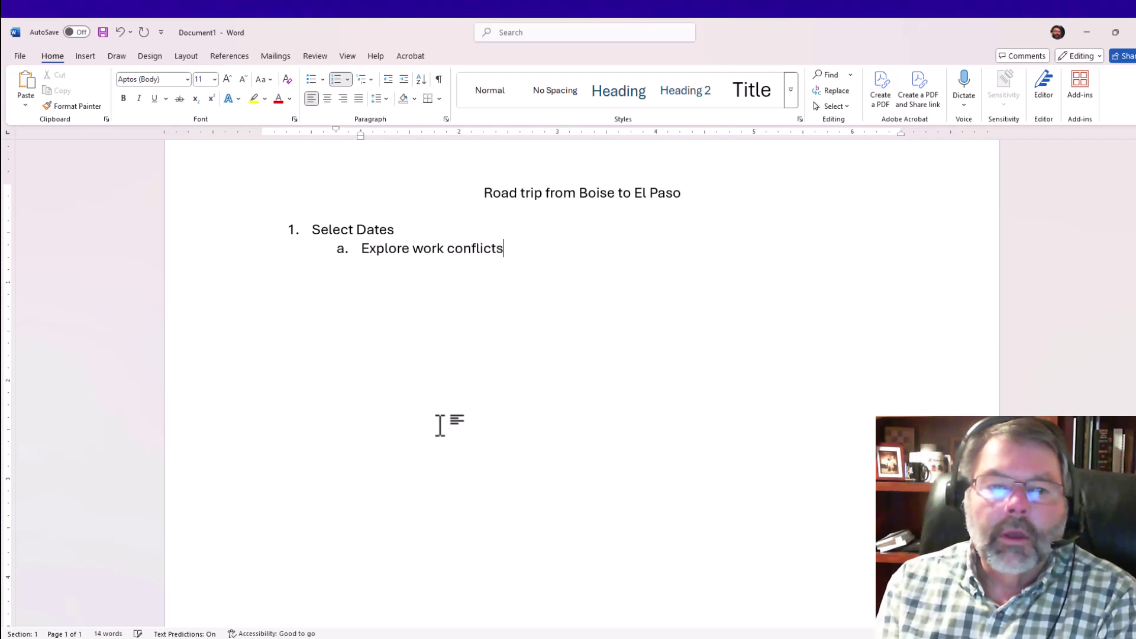
pyautogui.press('Return')
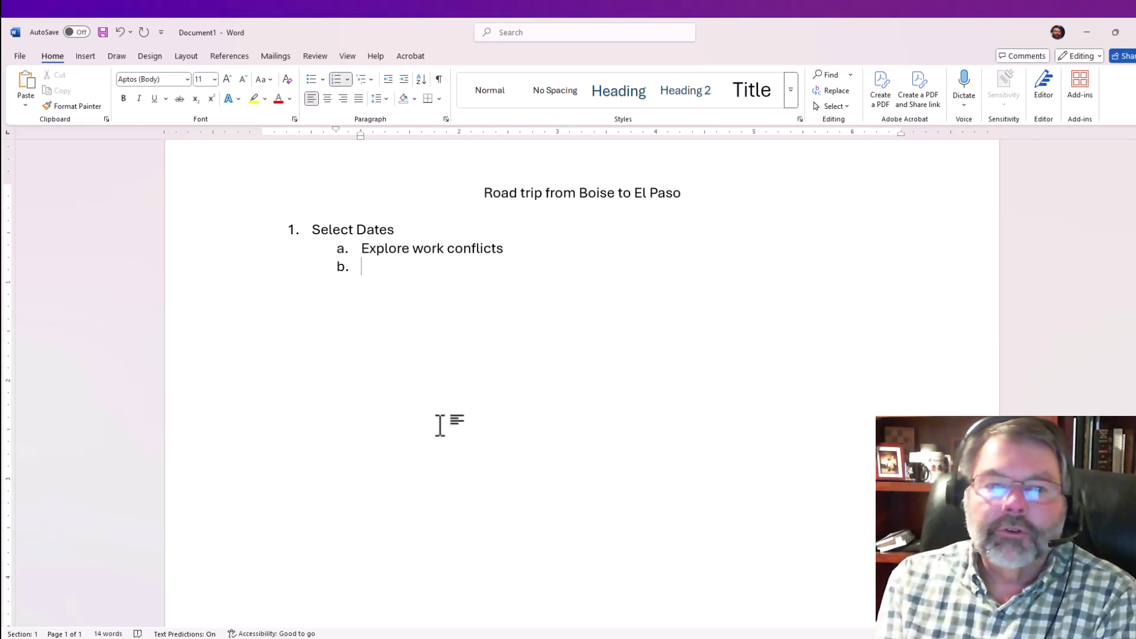
pyautogui.press('Tab')
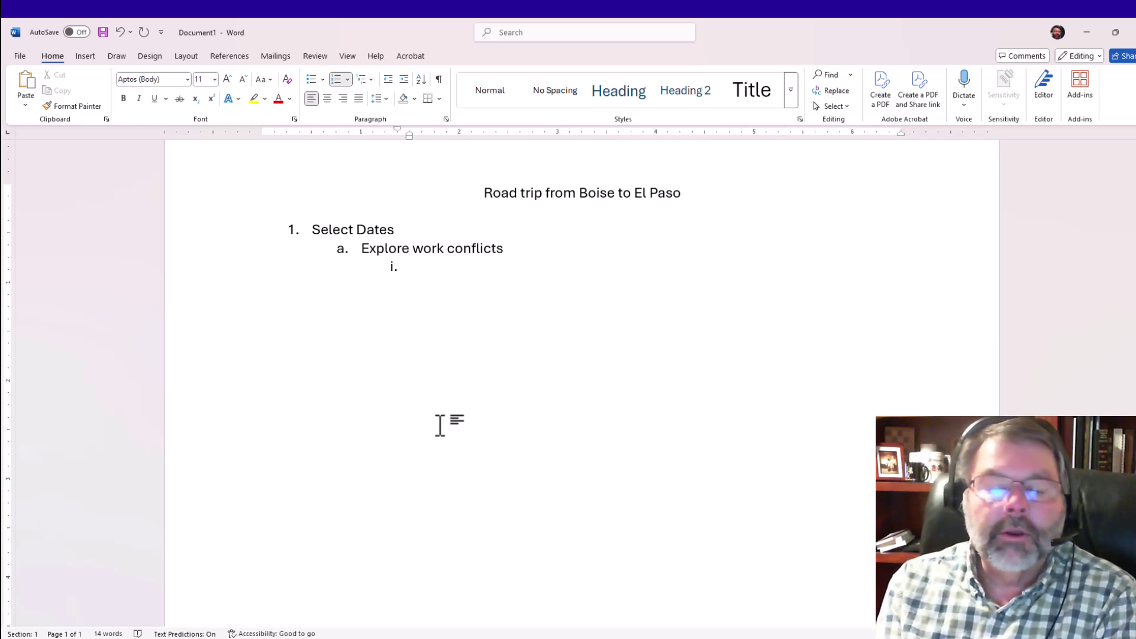
pyautogui.write('Grad')
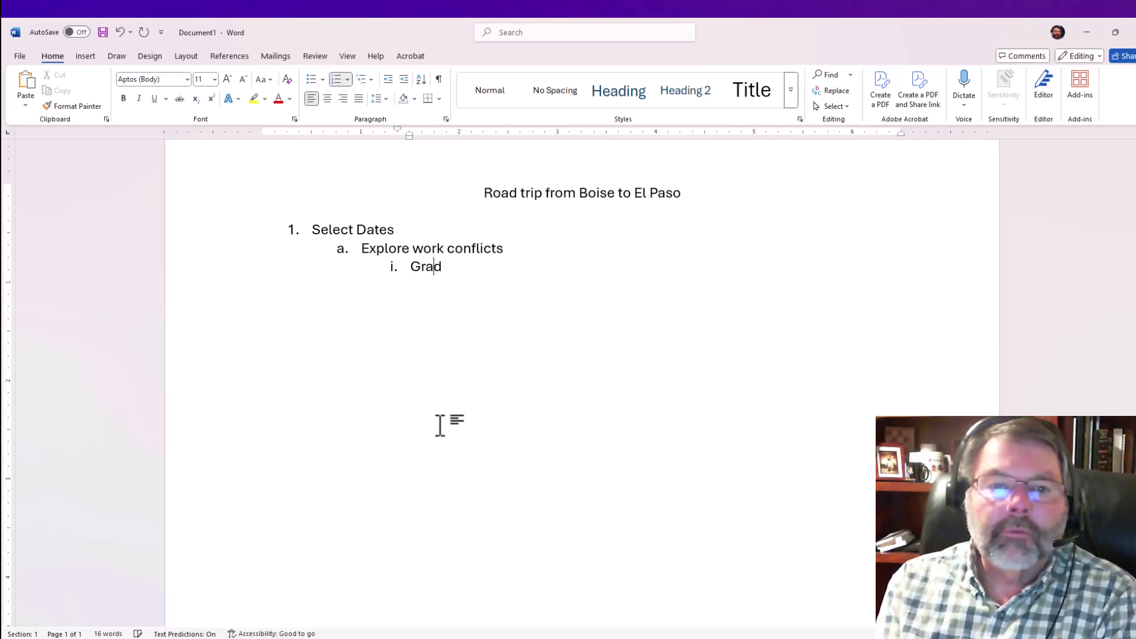
pyautogui.write('uation')
pyautogui.press('Return')
pyautogui.write('Con')
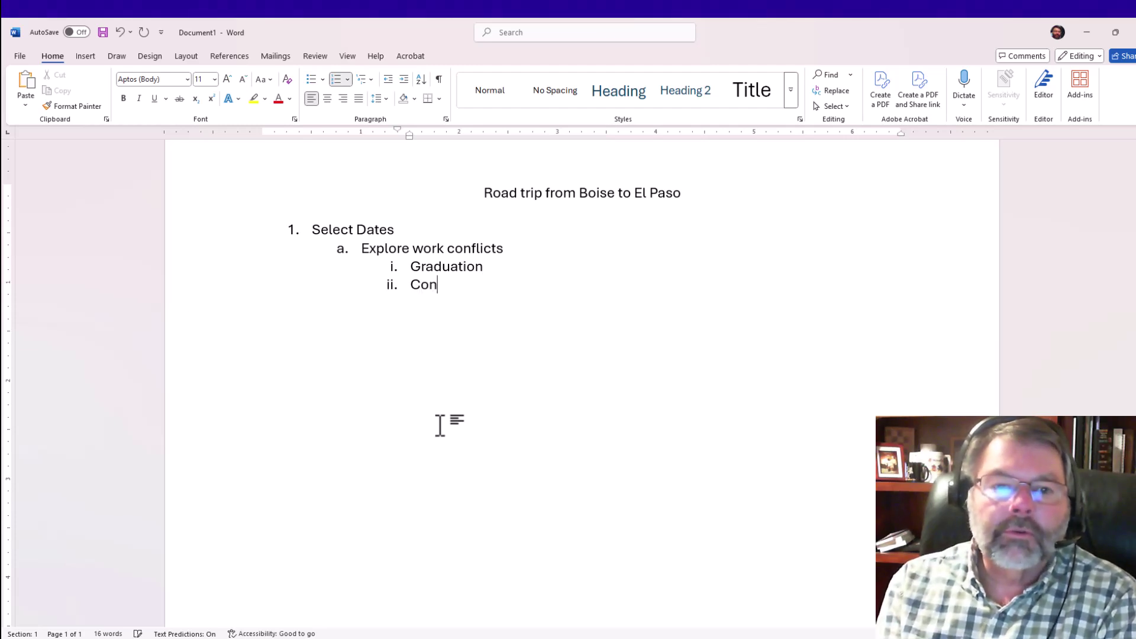
pyautogui.write('ference')
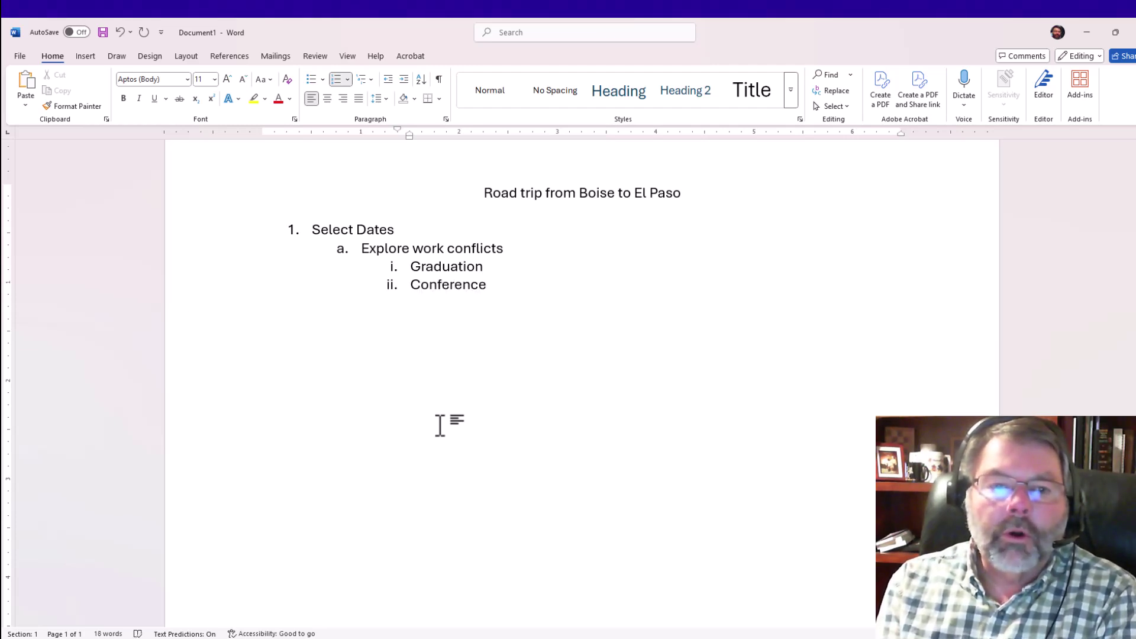
pyautogui.press('Return')
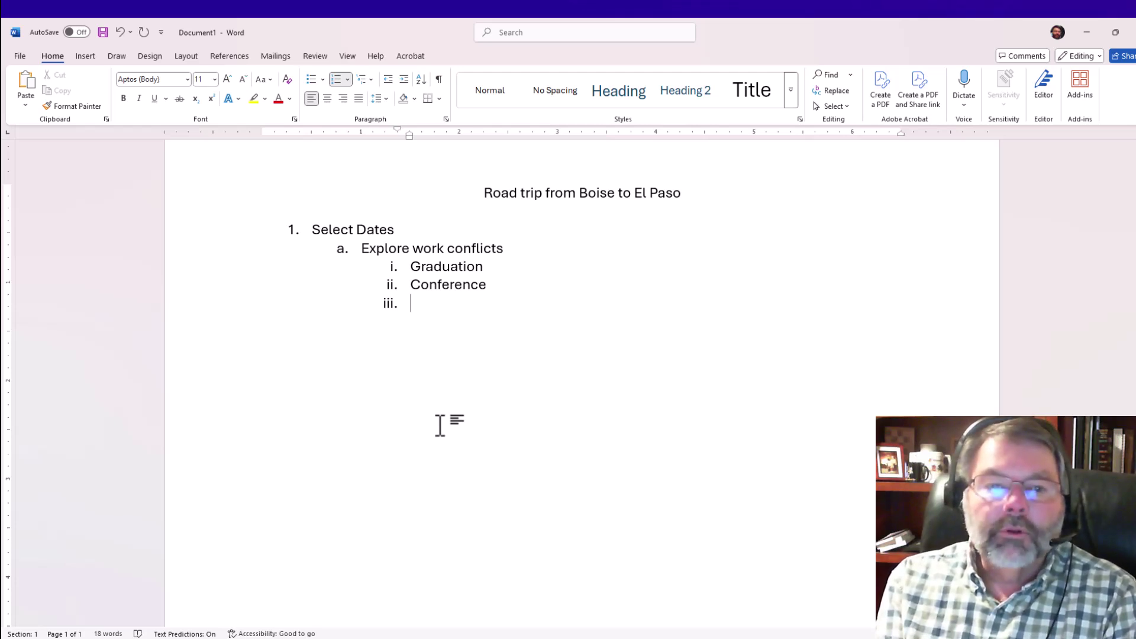
pyautogui.hotkey('shift', 'Tab')
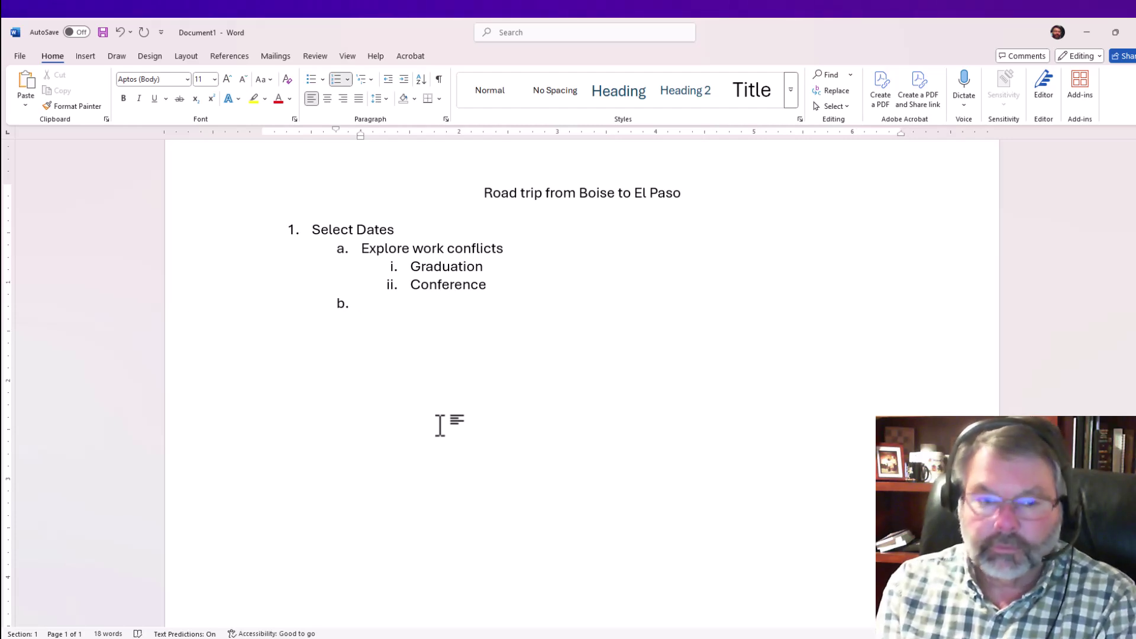
pyautogui.write('Plan Date')
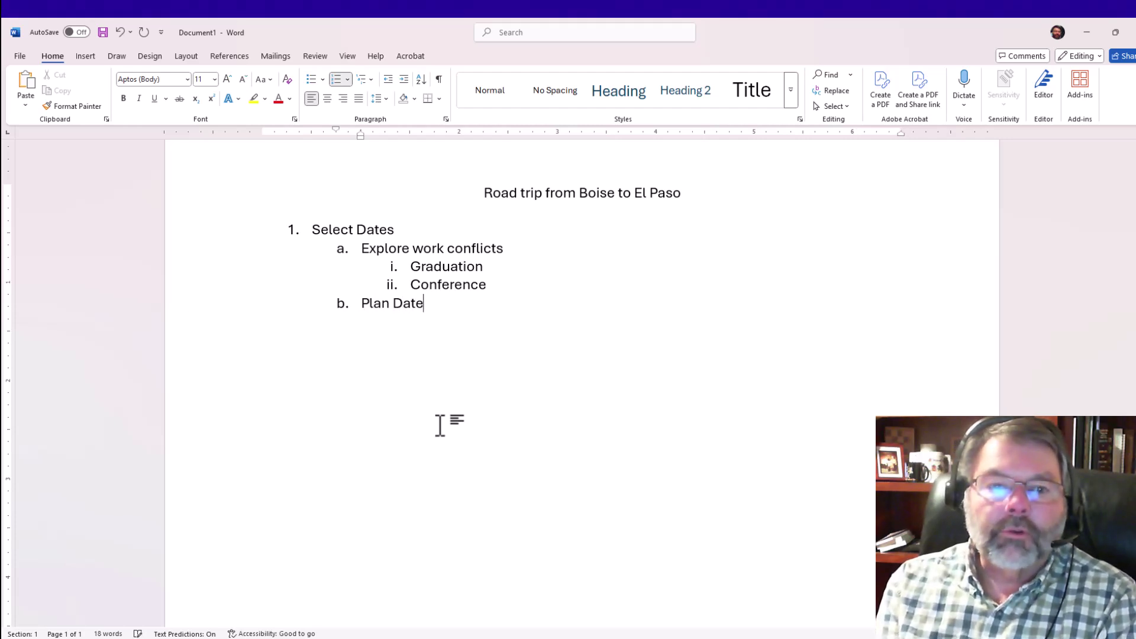
pyautogui.write('s')
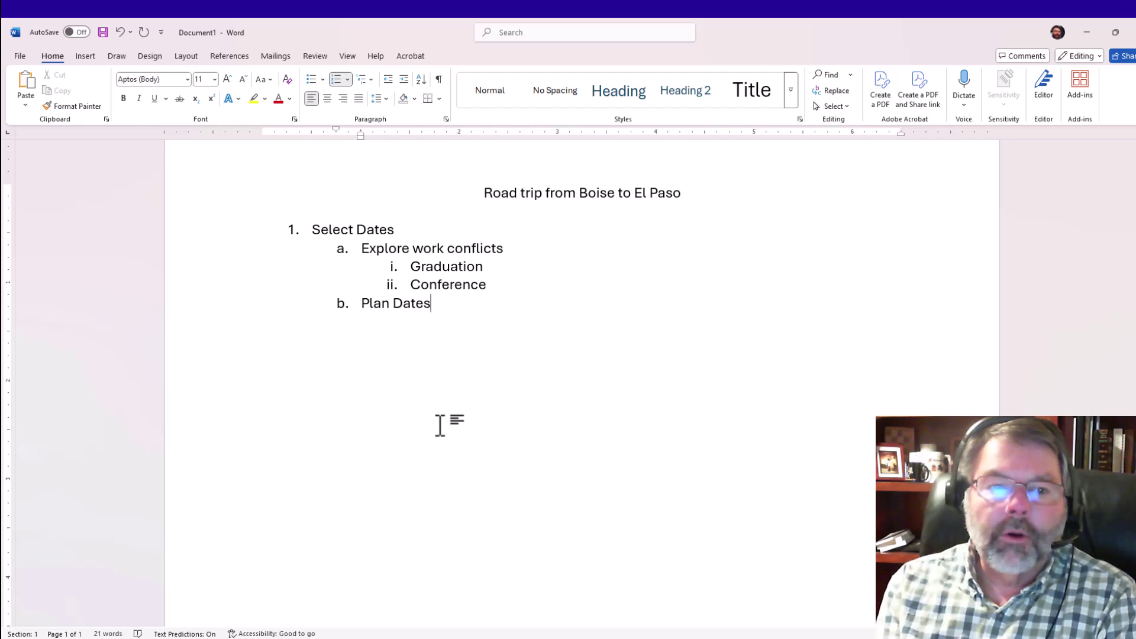
pyautogui.press('Return')
# Add top-level item 2 'Plan route' with sub-items 'Drive' and 'Fly'.
pyautogui.hotkey('shift', 'Tab')
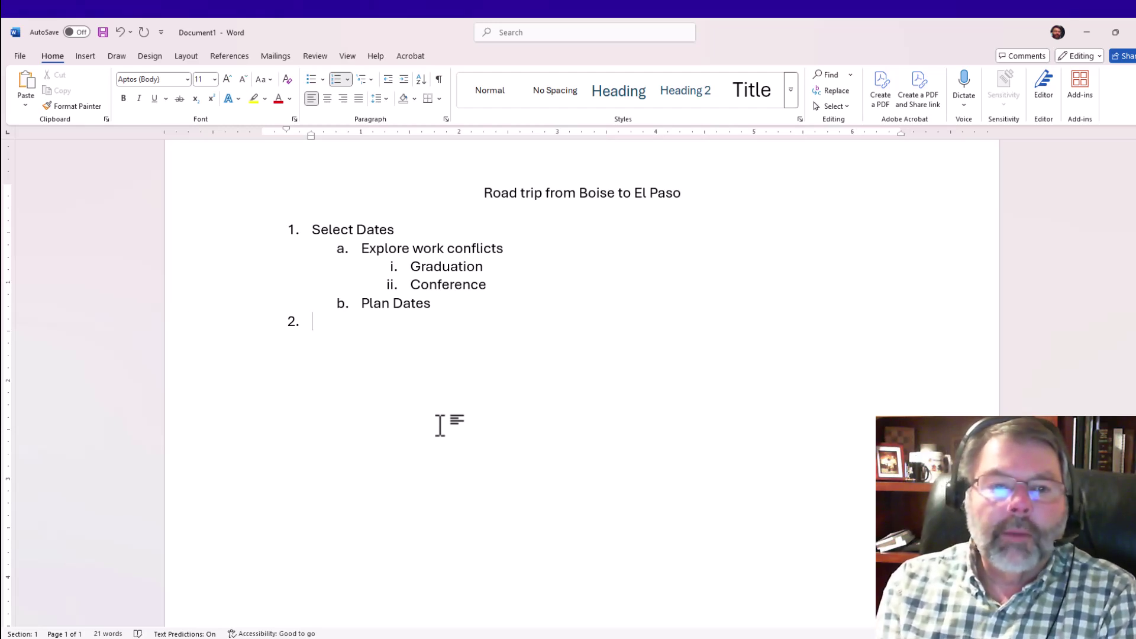
pyautogui.write('Plan ')
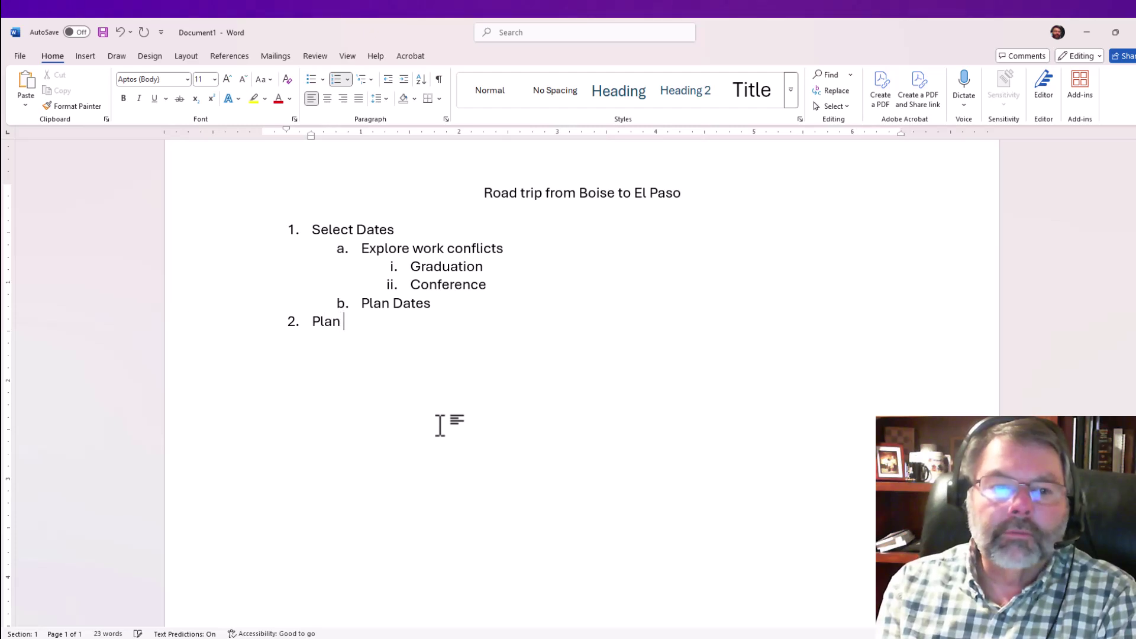
pyautogui.write('route')
pyautogui.press('Return')
pyautogui.press('Tab')
pyautogui.write('Drive')
pyautogui.press('Return')
pyautogui.press('Tab')
pyautogui.hotkey('shift', 'Tab')
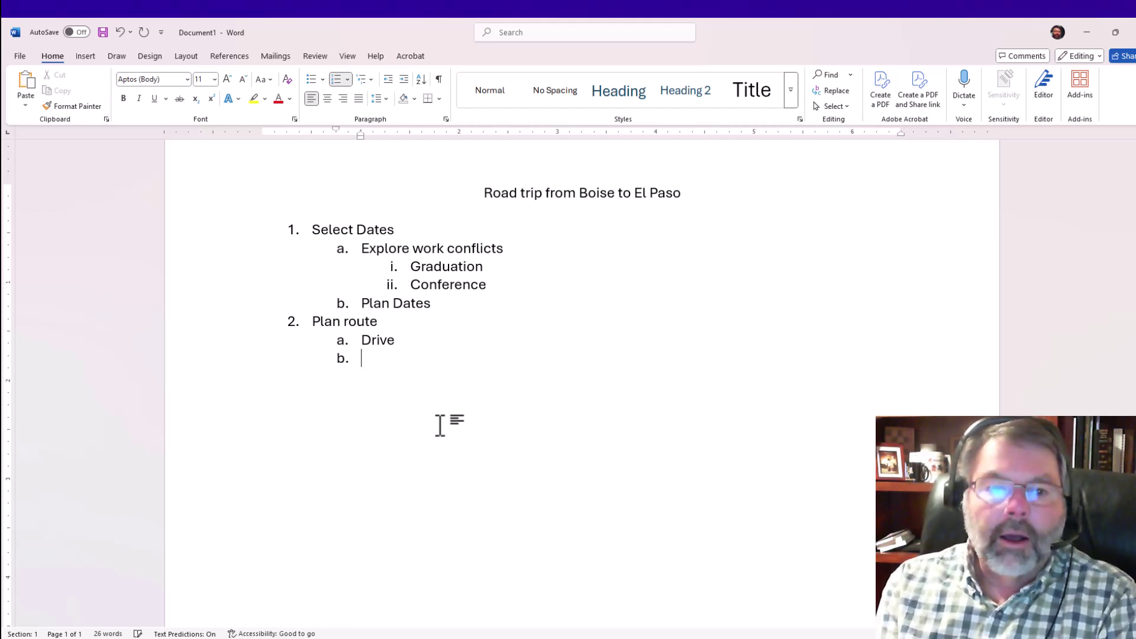
pyautogui.write('Fly')
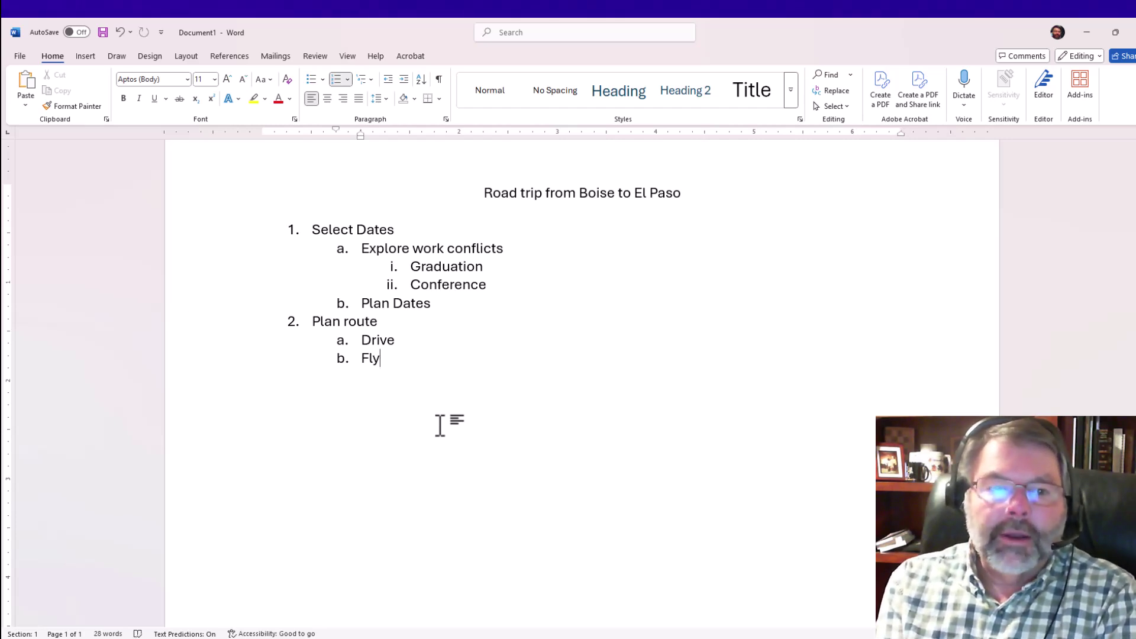
# End the numbered list after Fly, leaving a plain unindented line.
pyautogui.press('Return')
pyautogui.press('Tab')
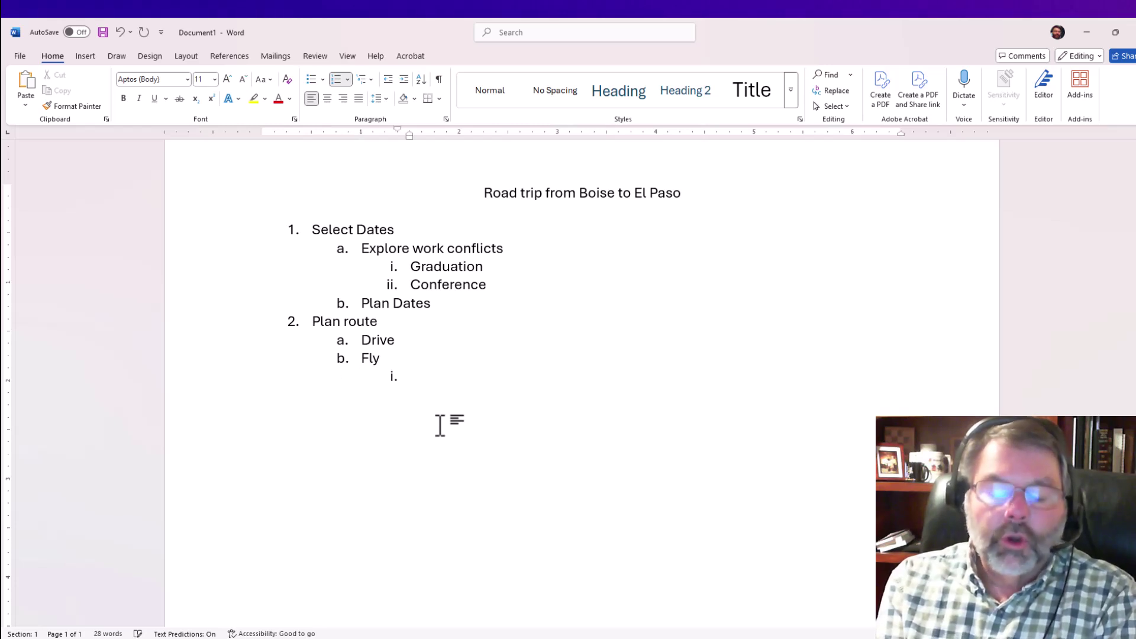
pyautogui.hotkey('shift', 'Tab')
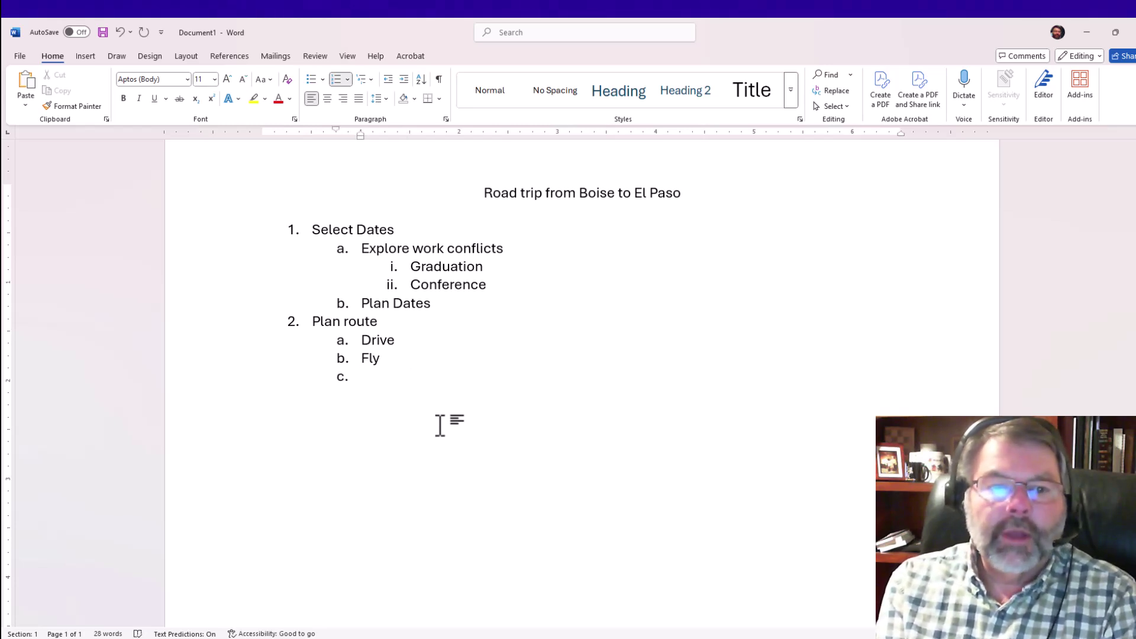
pyautogui.hotkey('shift', 'Tab')
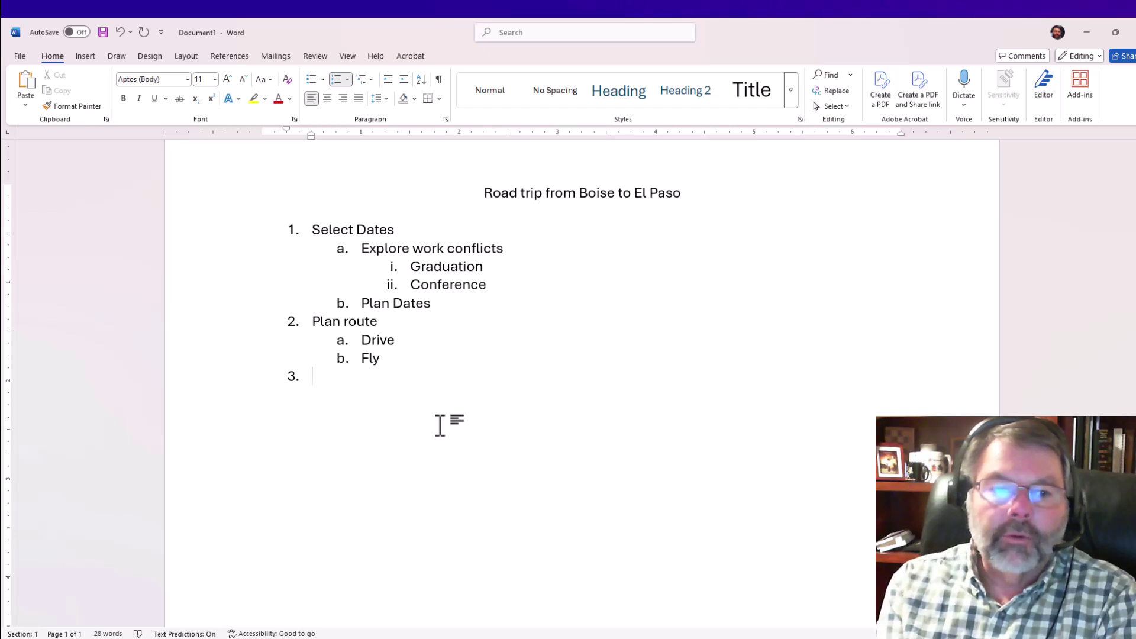
pyautogui.press('BackSpace')
pyautogui.press('BackSpace')
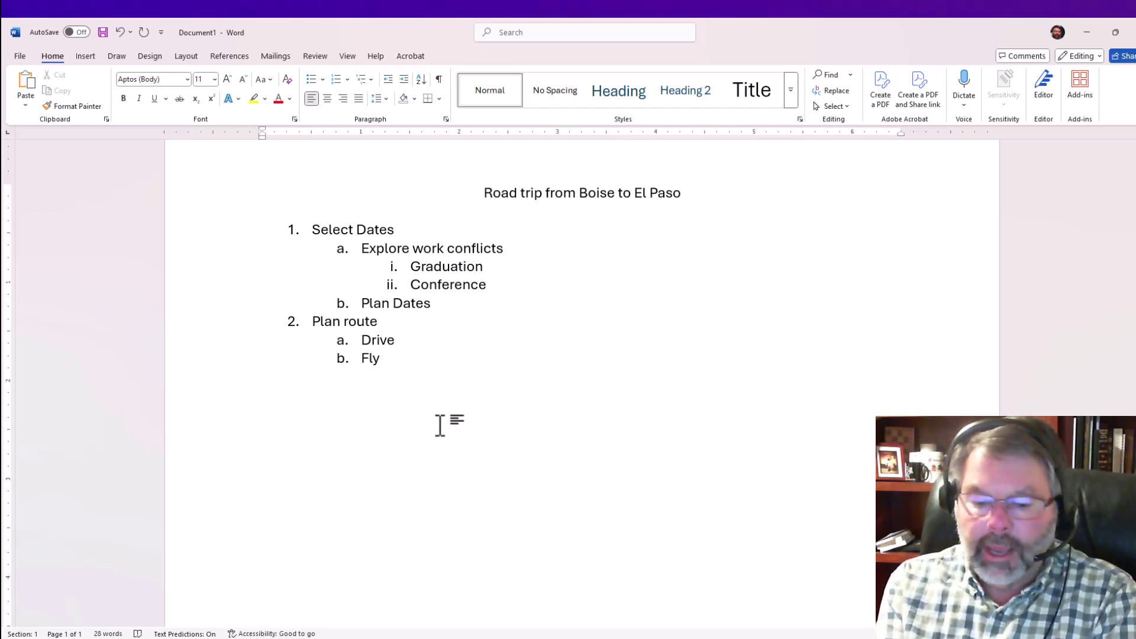
# Type 'Trip Checklist' and bullet New Tires, Luggage and Pet Sitter beneath it, then end the list.
pyautogui.write('Trip Checklist')
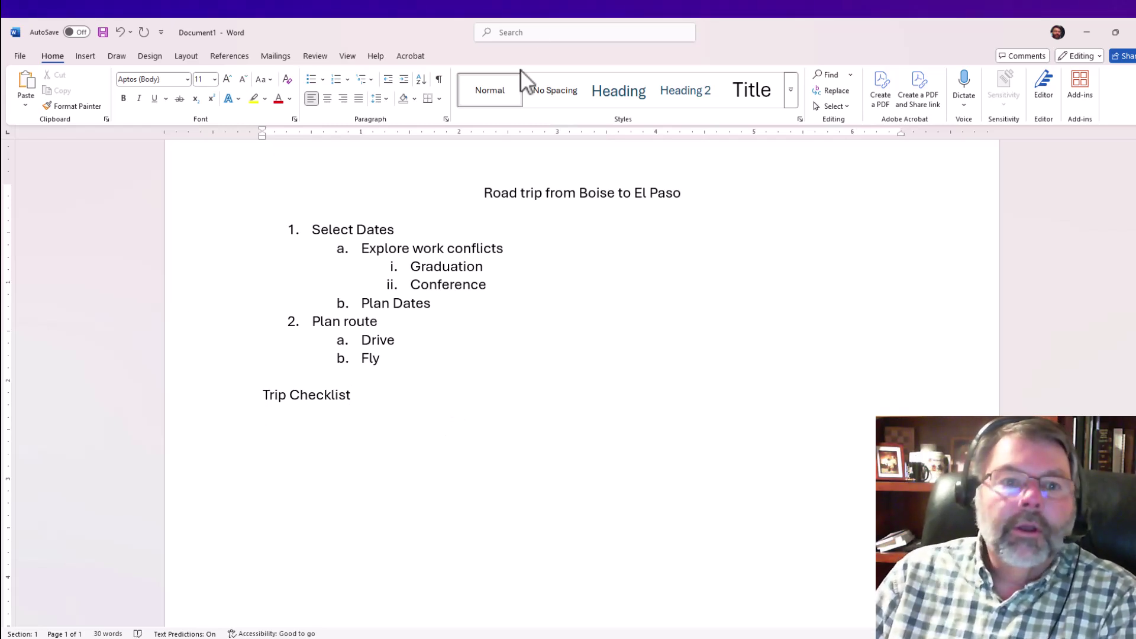
pyautogui.click(311, 80)
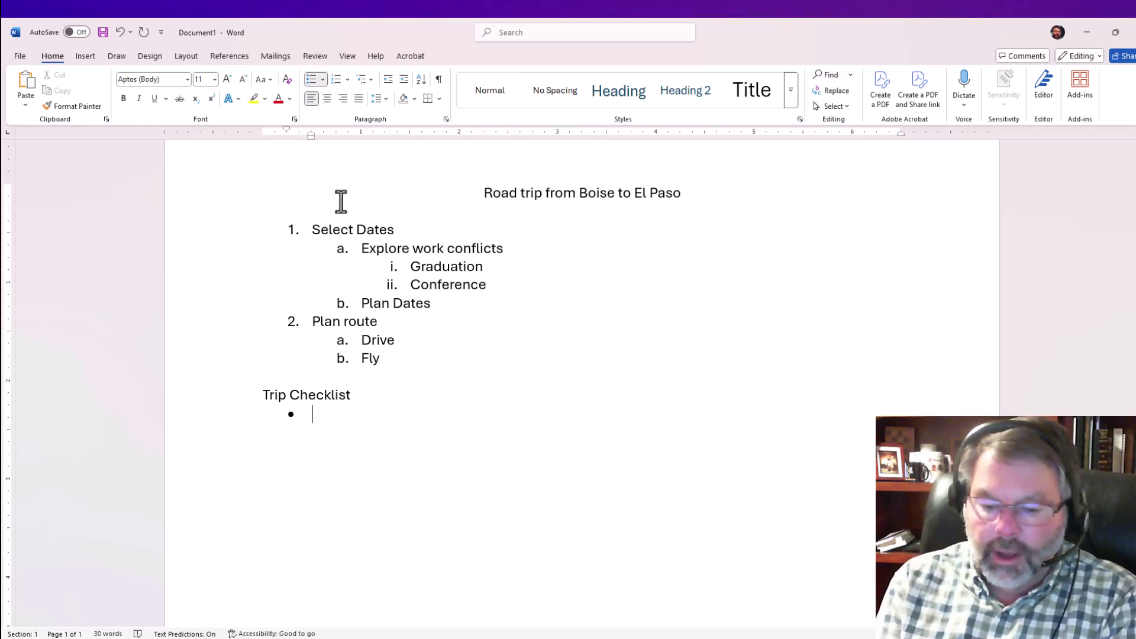
pyautogui.write('New Tires')
pyautogui.press('Return')
pyautogui.write('L')
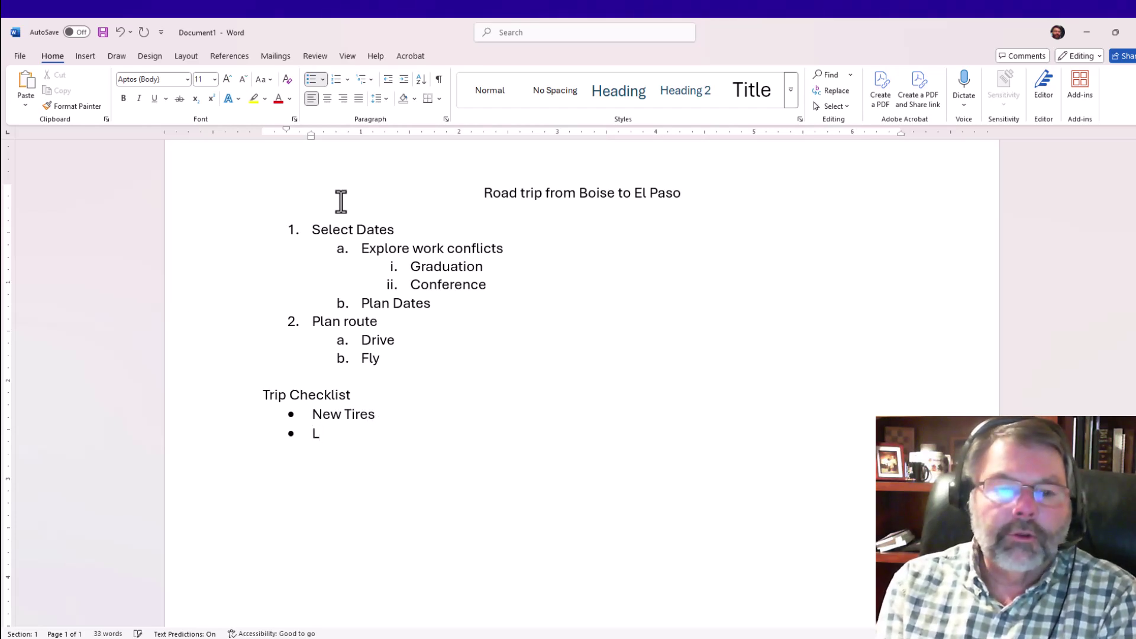
pyautogui.write('uggage')
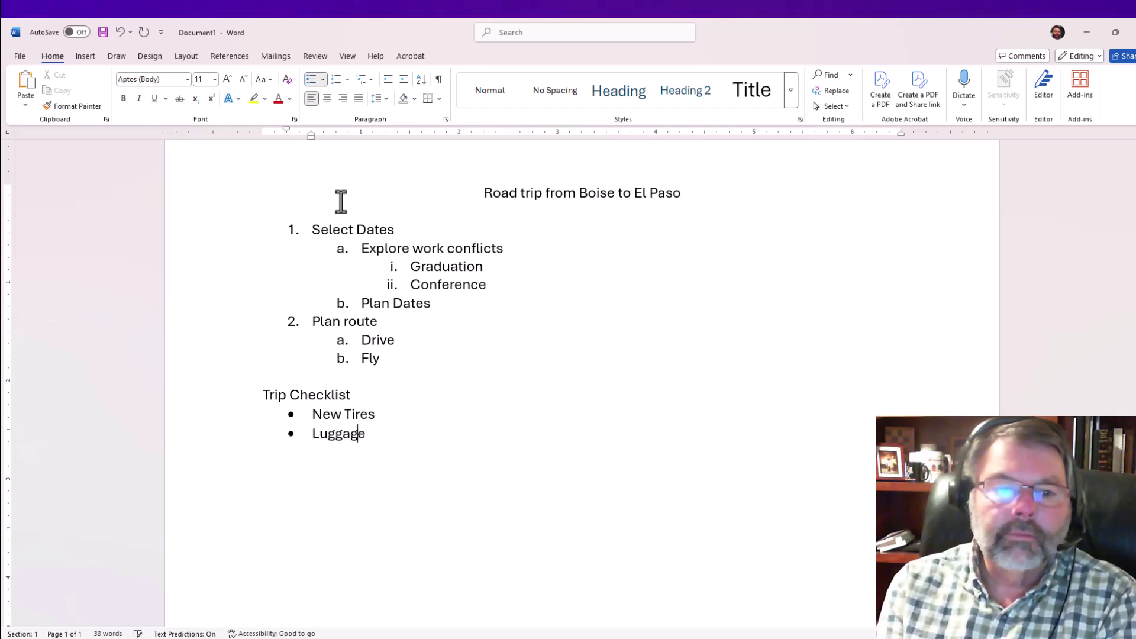
pyautogui.press('Return')
pyautogui.write('P')
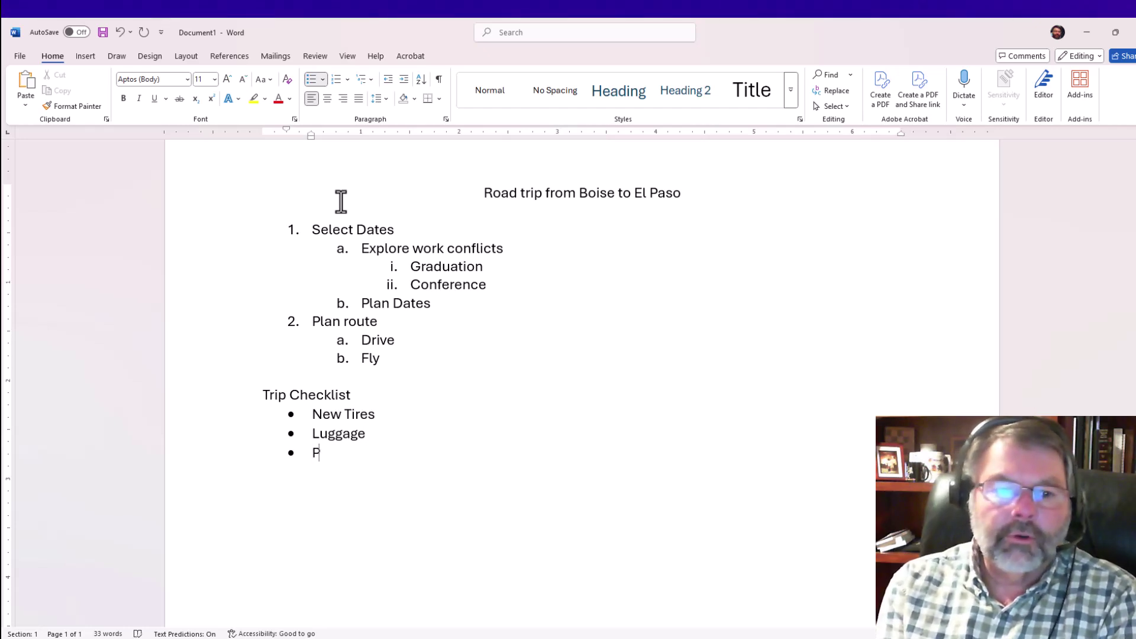
pyautogui.write('et Sitt')
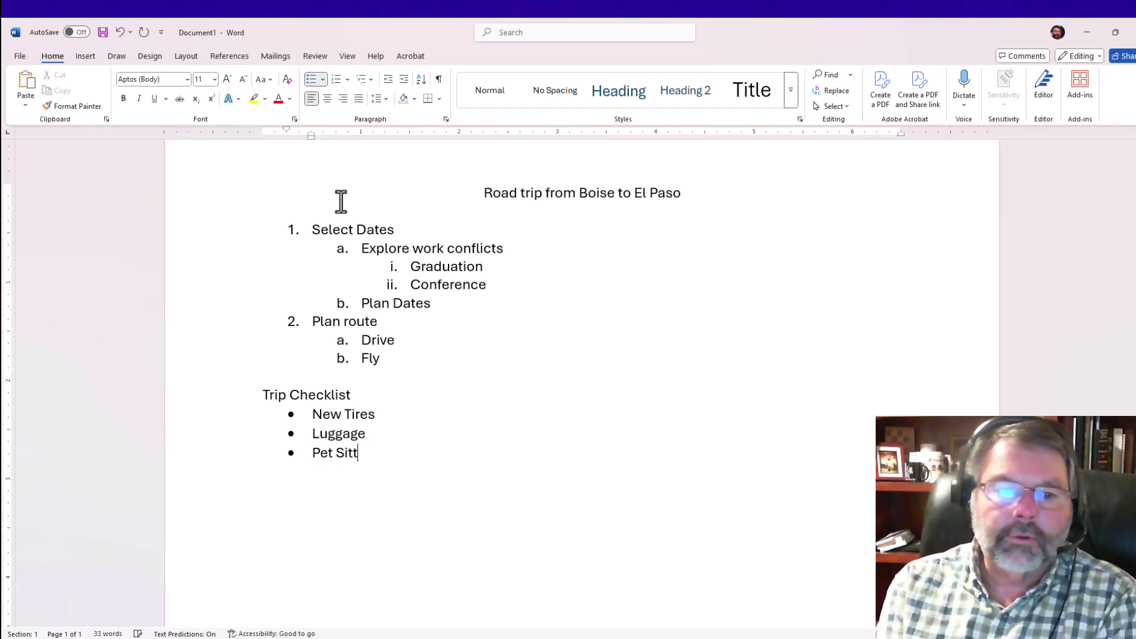
pyautogui.write('er')
pyautogui.press('Return')
pyautogui.press('BackSpace')
pyautogui.press('BackSpace')
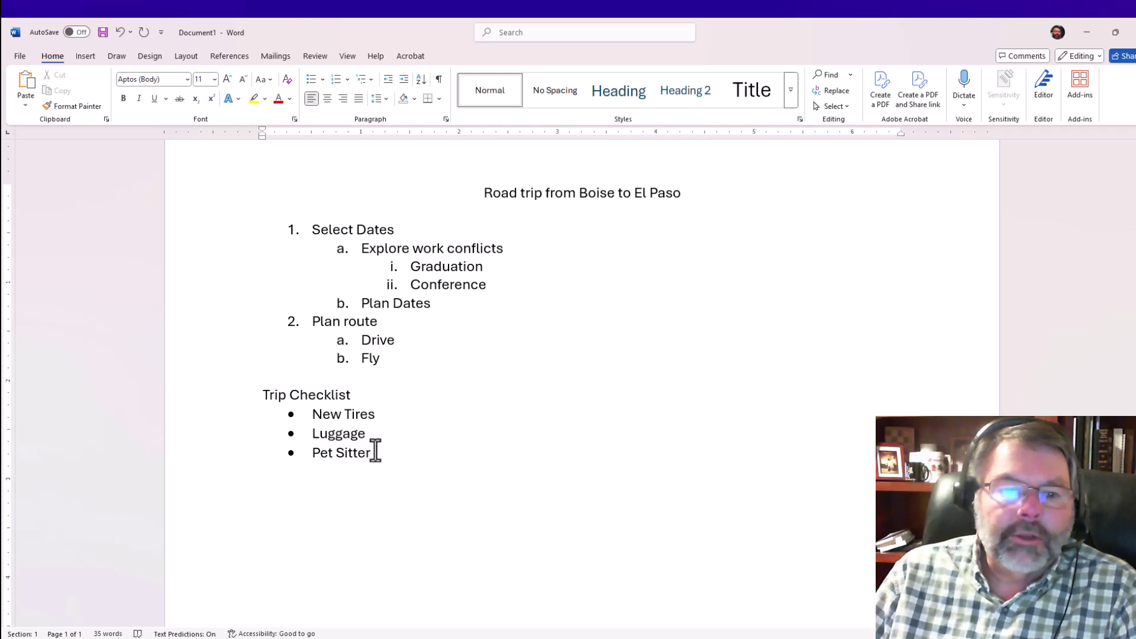
# Define a new bullet from the empty box symbol for the three checklist items.
pyautogui.moveTo(377, 453); pyautogui.dragTo(287, 424)
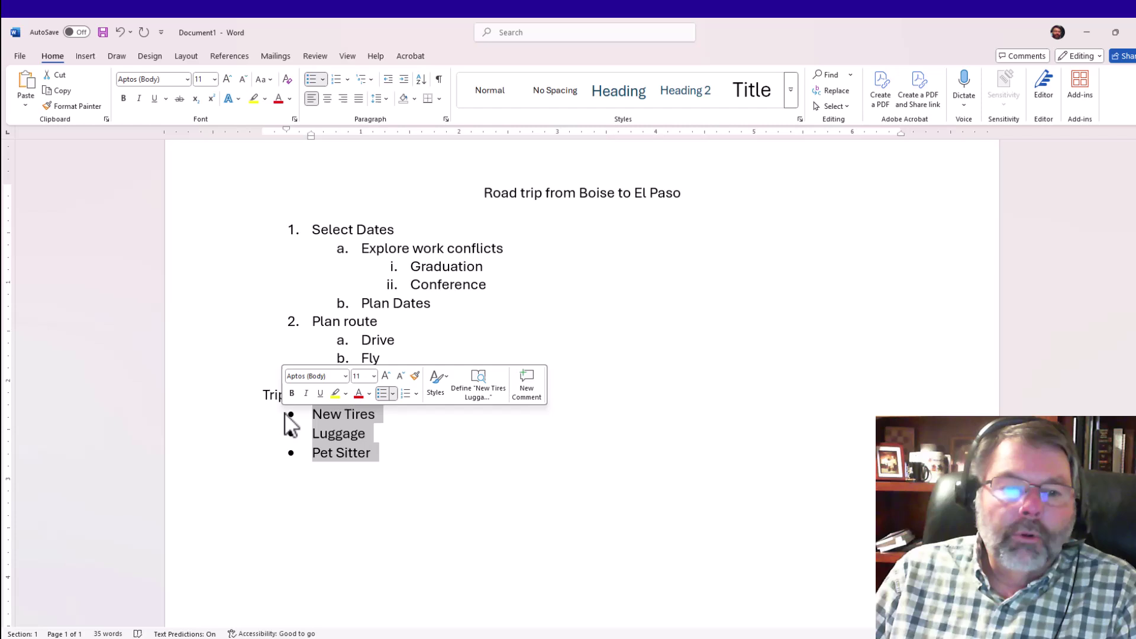
pyautogui.click(323, 77)
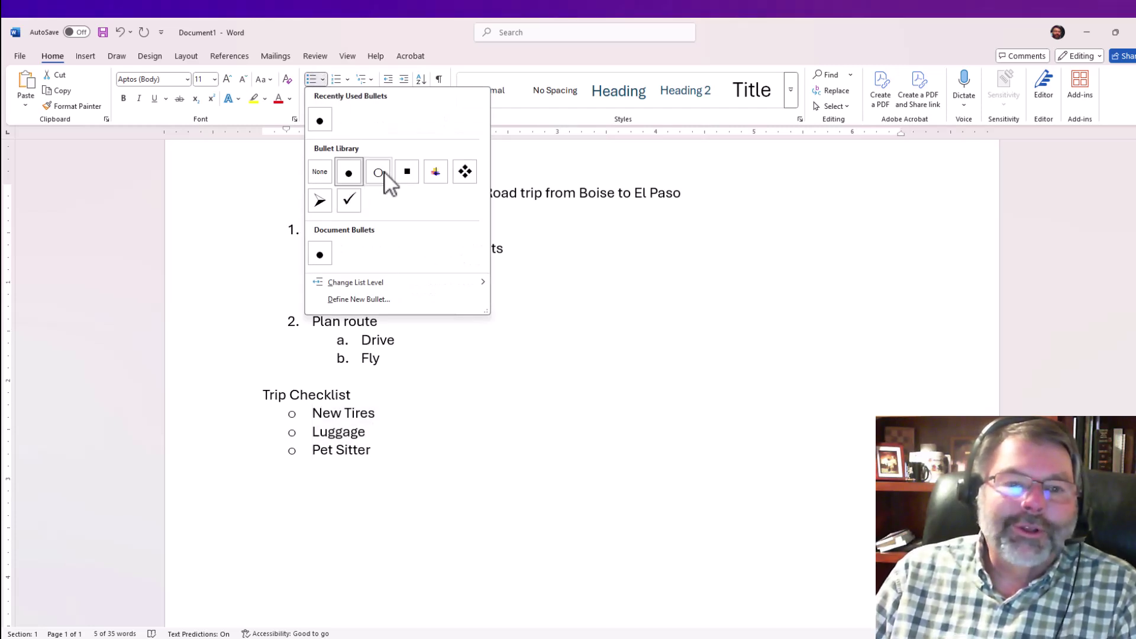
pyautogui.click(350, 299)
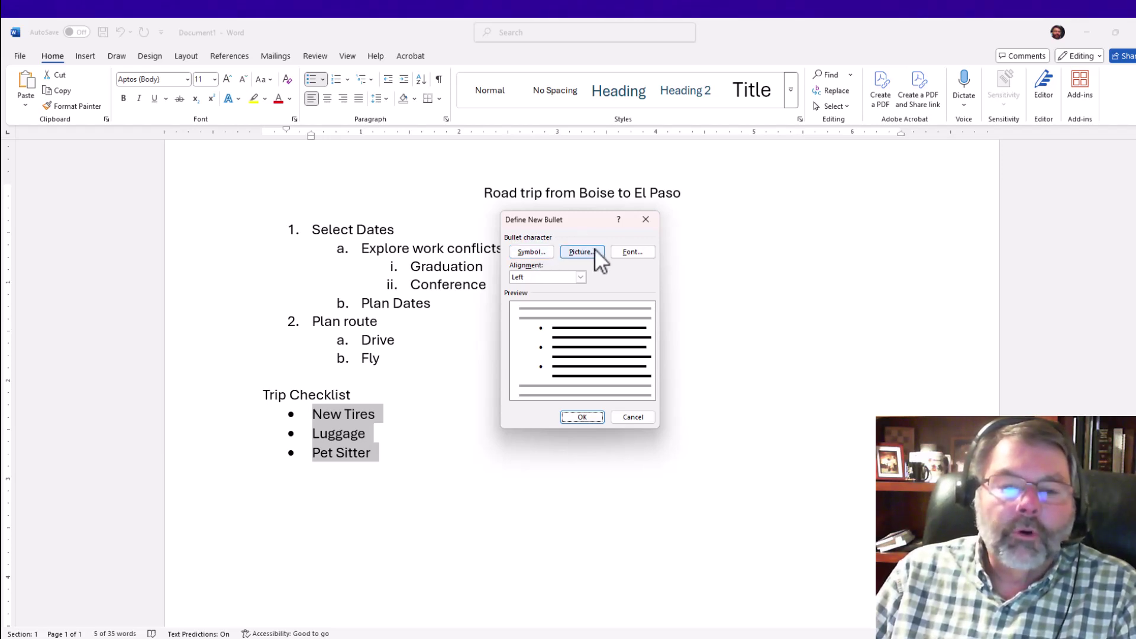
pyautogui.click(542, 251)
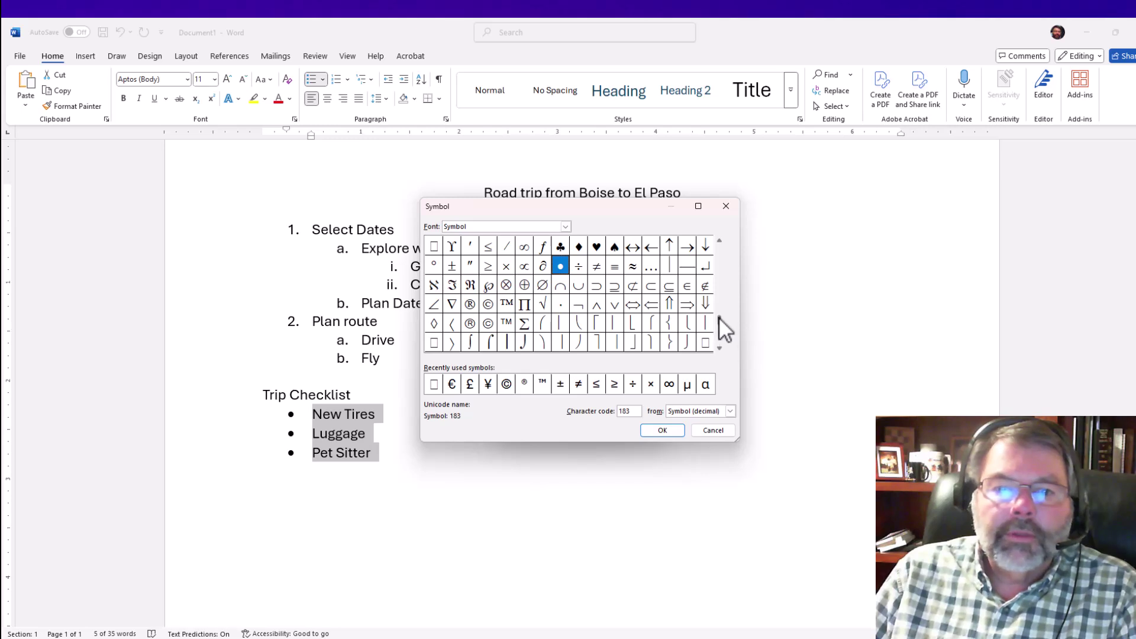
pyautogui.scroll(2, 718, 318)
pyautogui.scroll(6, 719, 240)
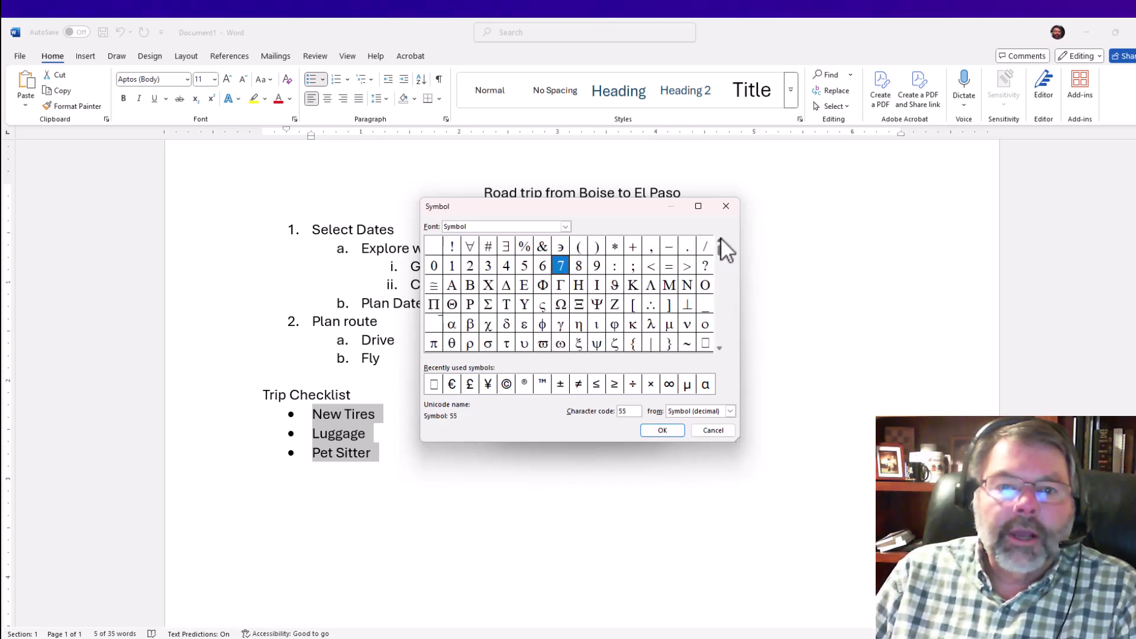
pyautogui.scroll(-6, 722, 343)
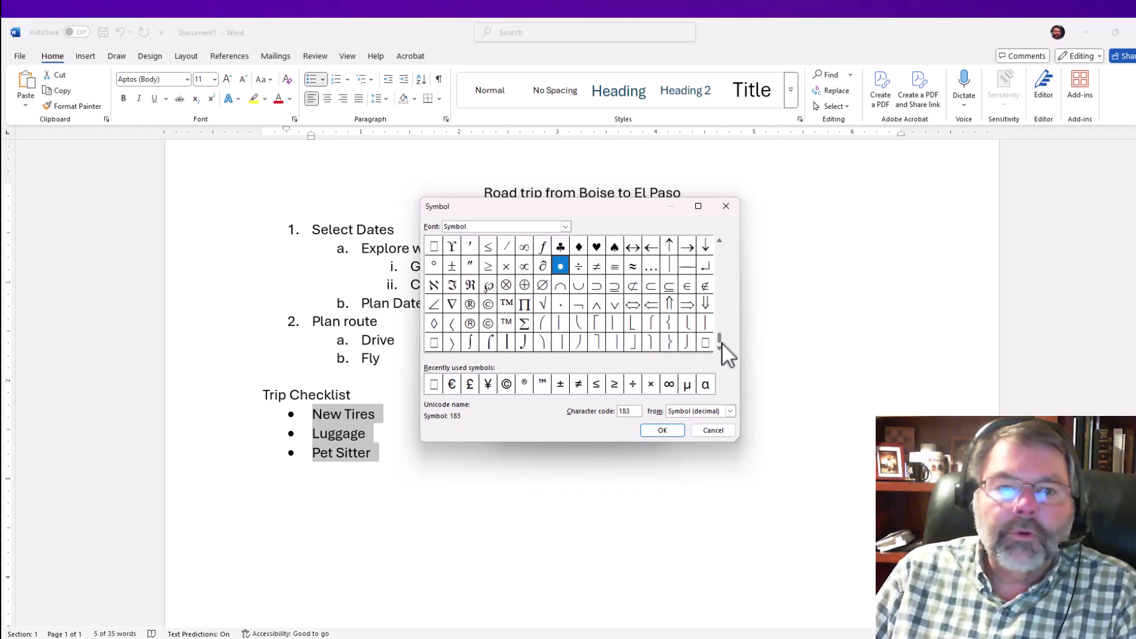
pyautogui.scroll(-2, 724, 340)
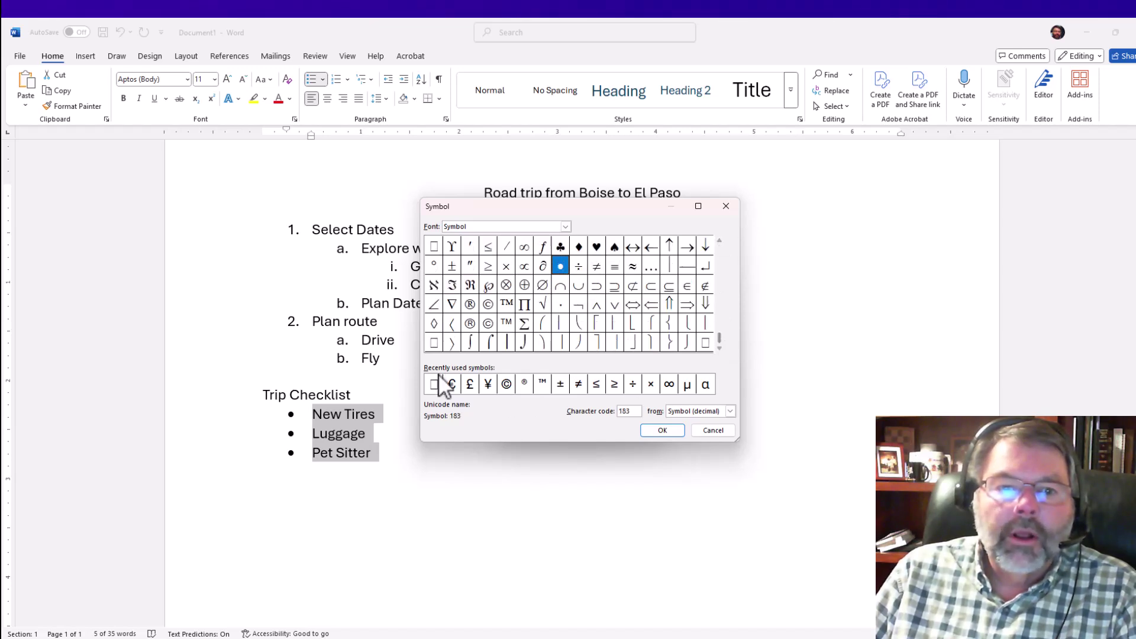
pyautogui.click(434, 343)
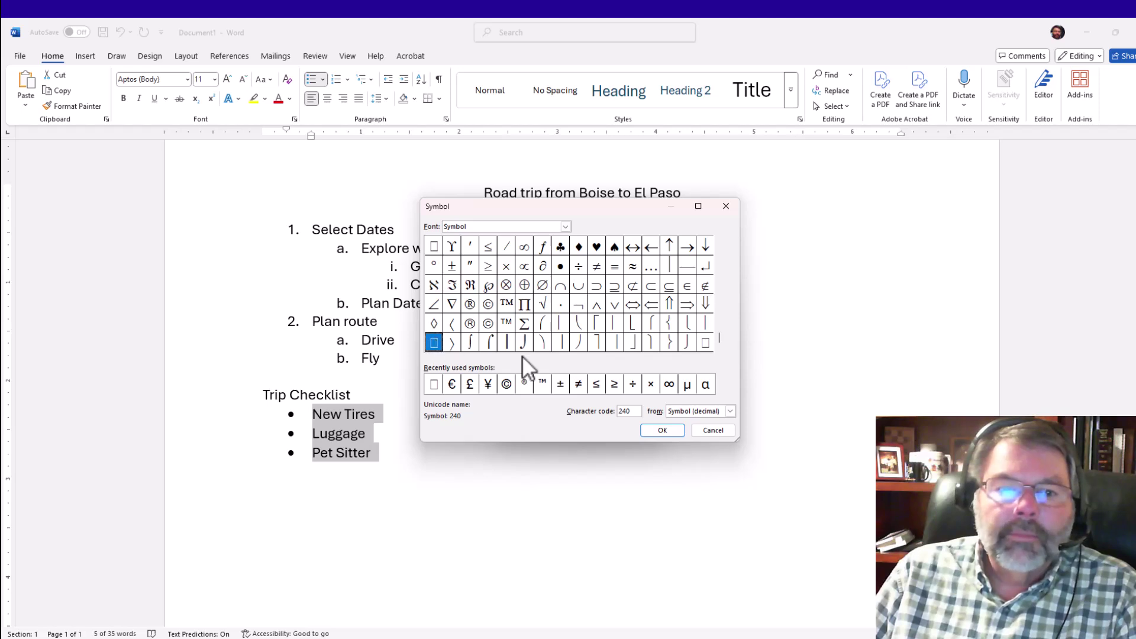
pyautogui.click(650, 431)
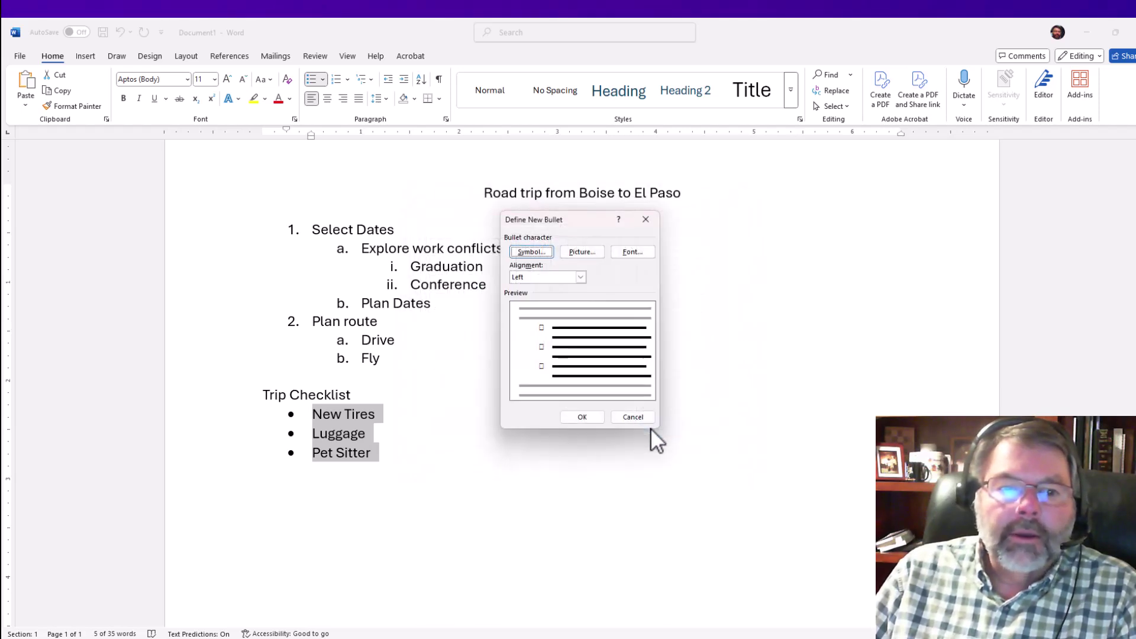
pyautogui.click(583, 417)
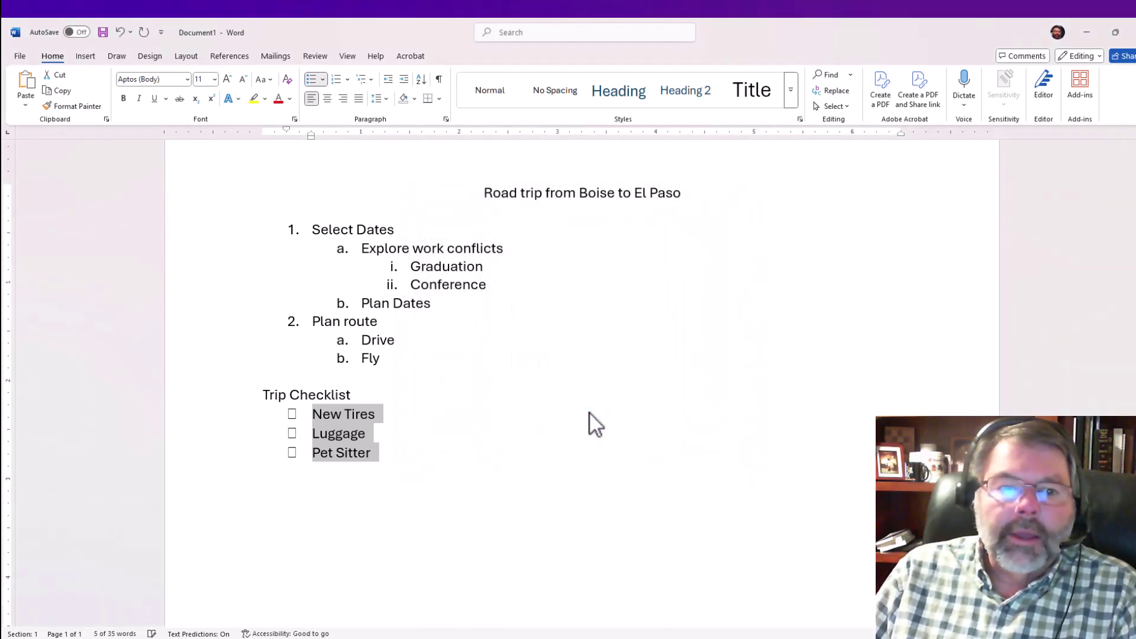
pyautogui.click(452, 477)
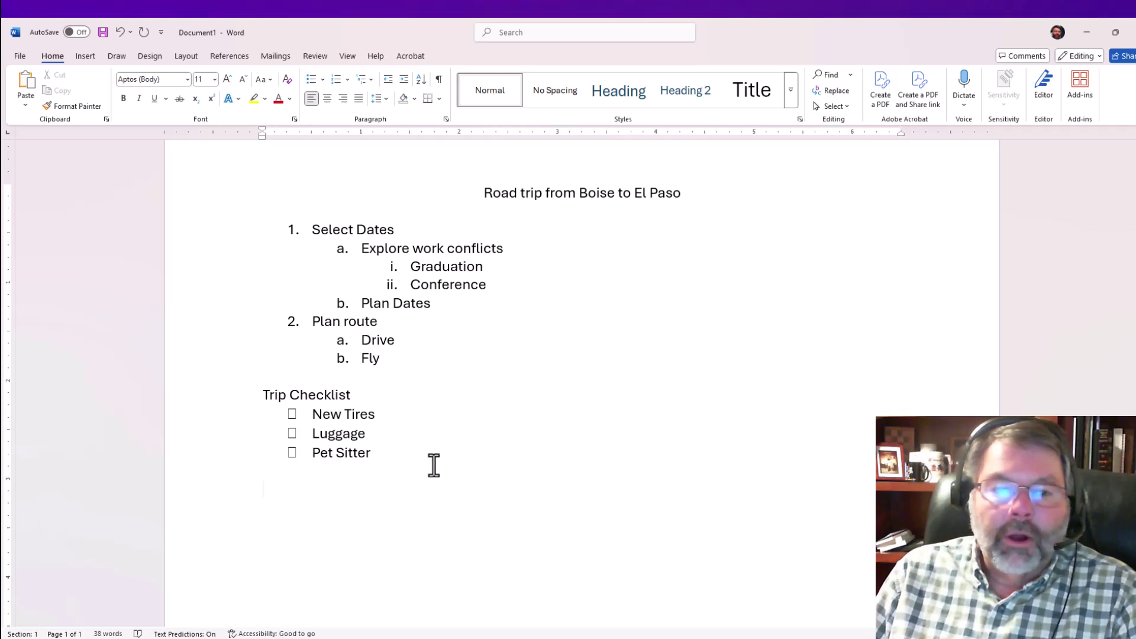
# Open the stock icon collection and filter it to the Education category.
pyautogui.click(86, 54)
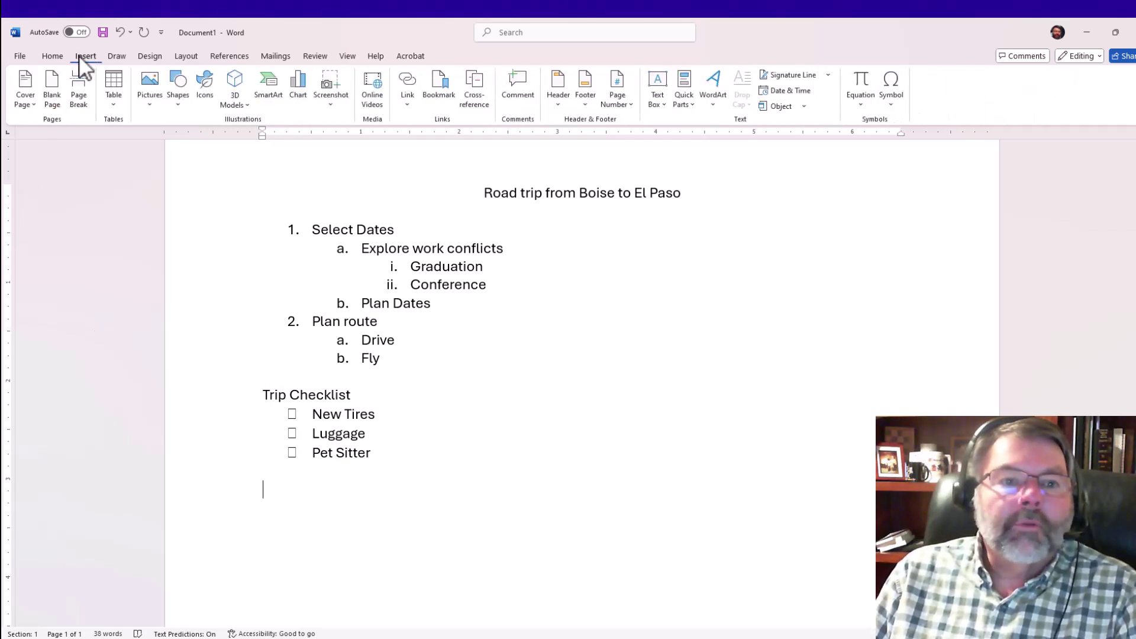
pyautogui.click(205, 86)
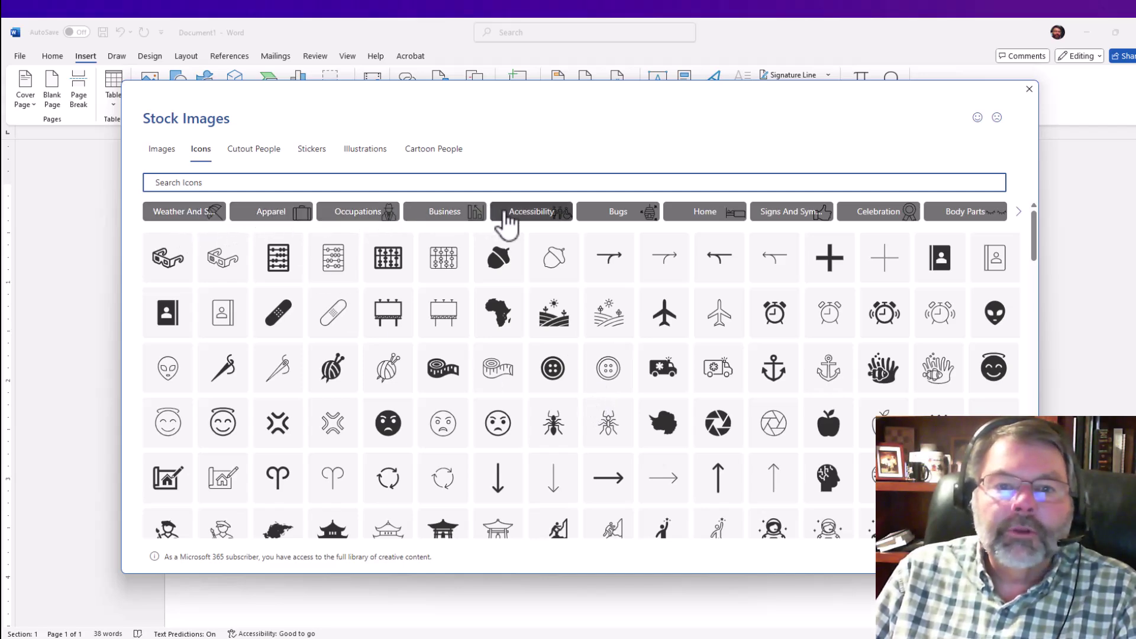
pyautogui.click(1019, 213)
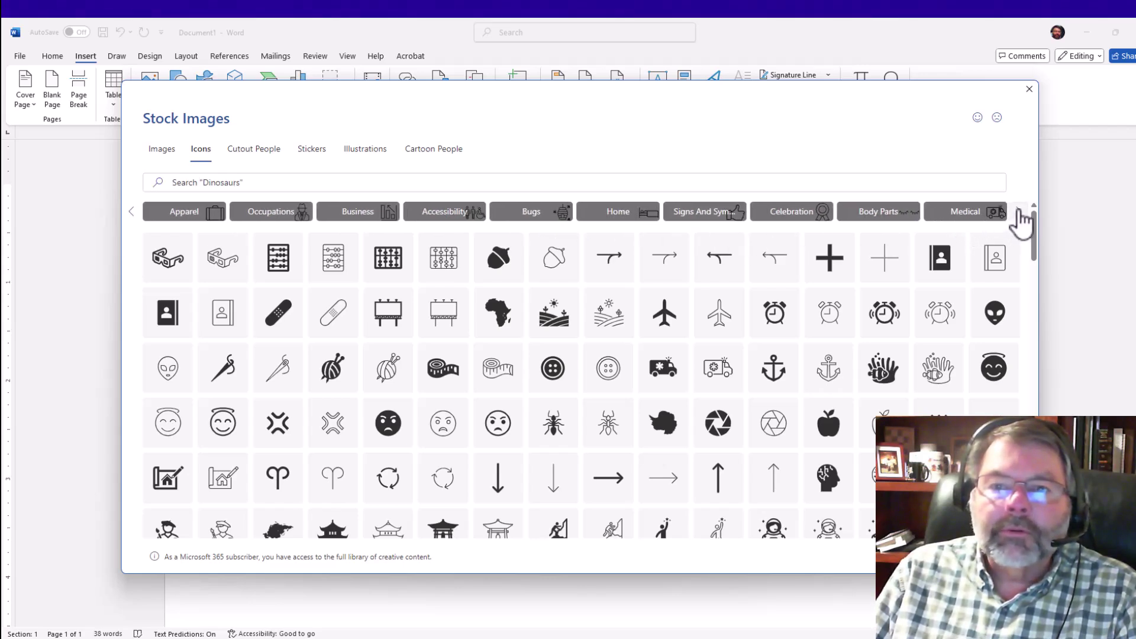
pyautogui.click(1019, 213)
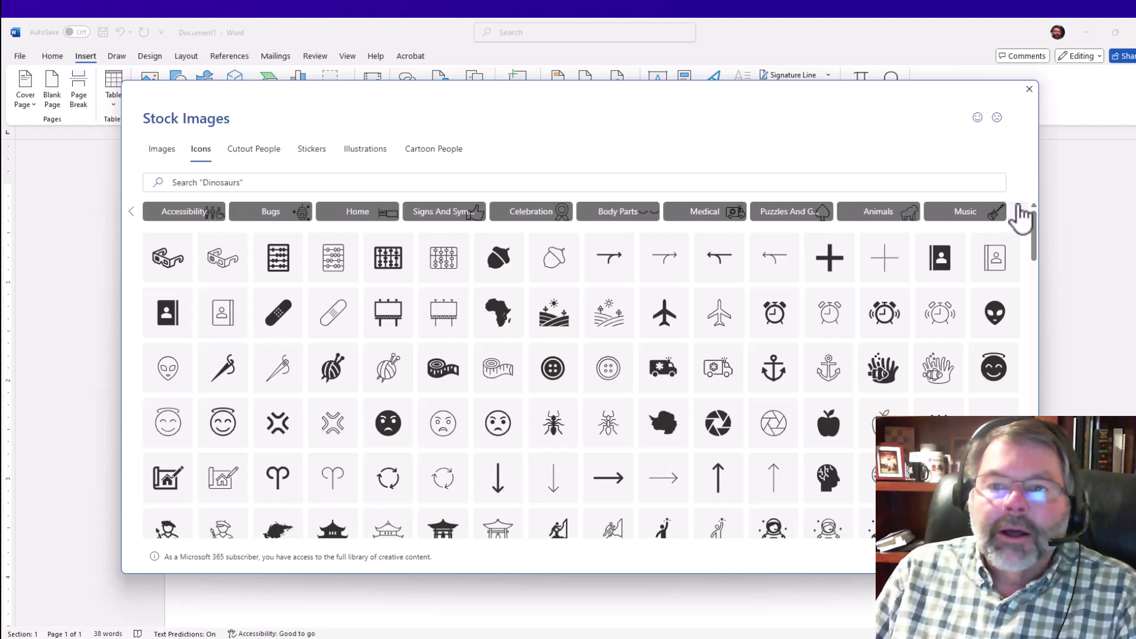
pyautogui.click(1019, 212)
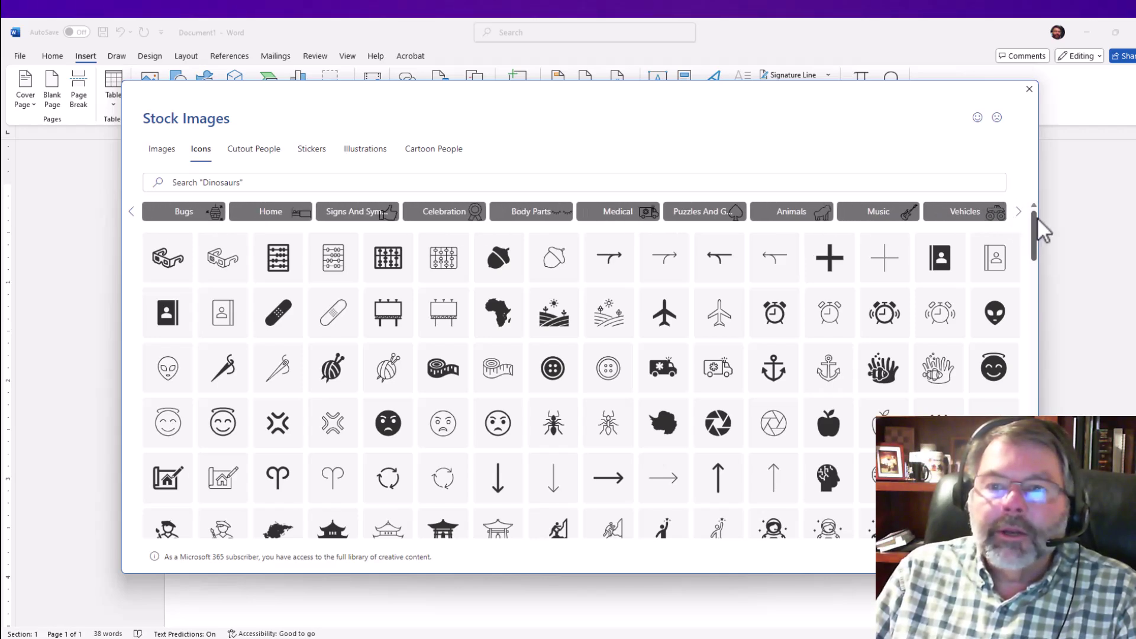
pyautogui.click(1019, 212)
pyautogui.click(1019, 211)
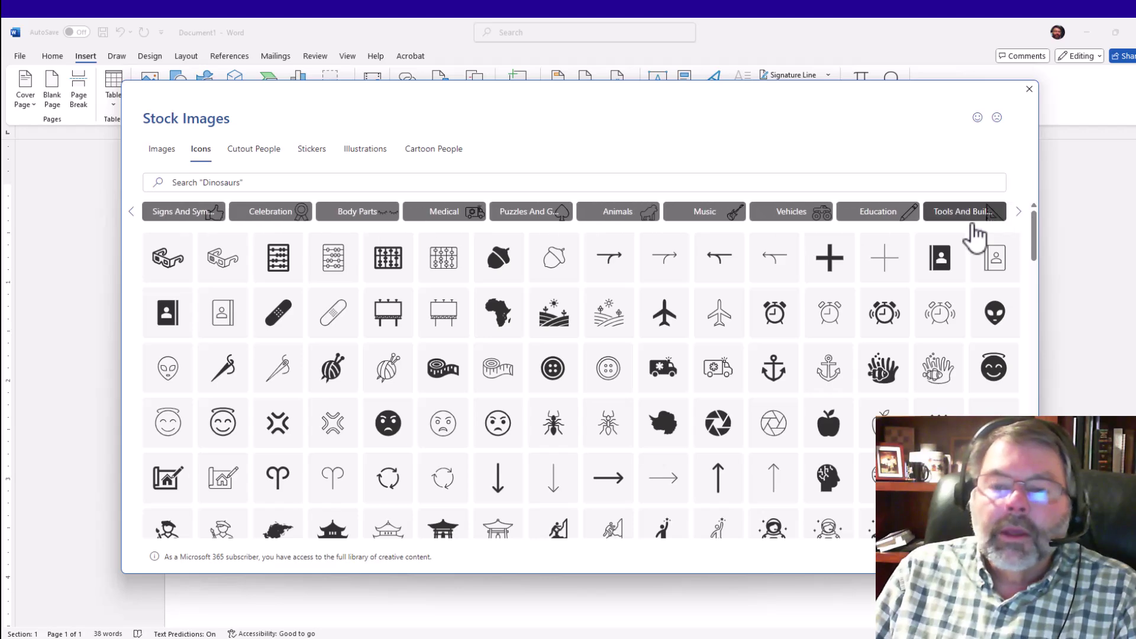
pyautogui.click(888, 219)
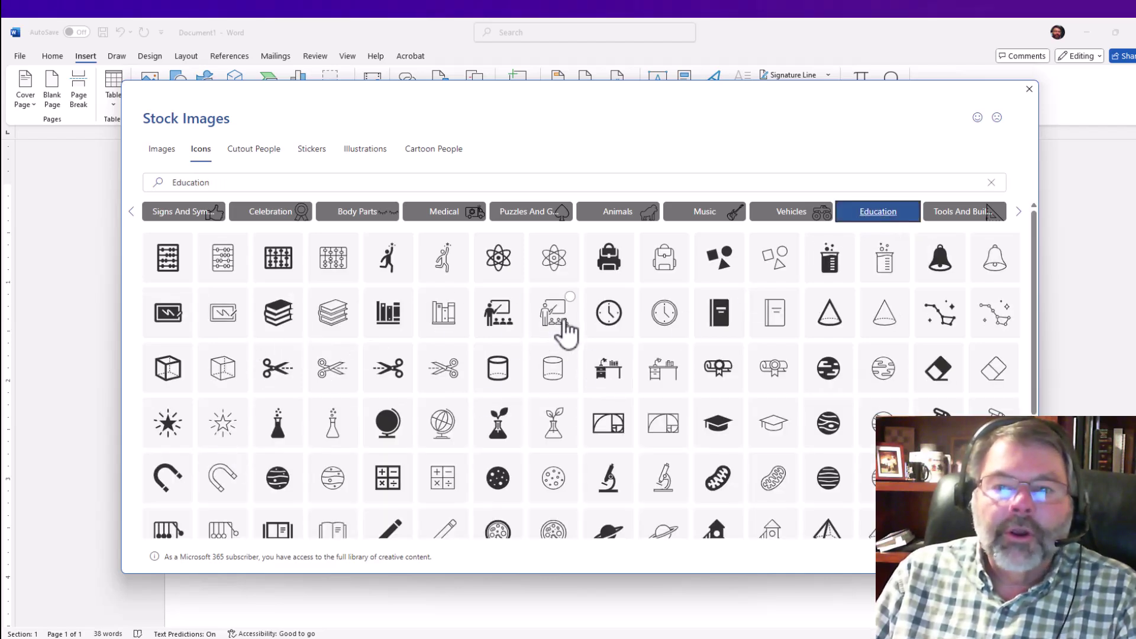
# Insert the filled pencil icon into the document below the Trip Checklist.
pyautogui.scroll(-3, 563, 330)
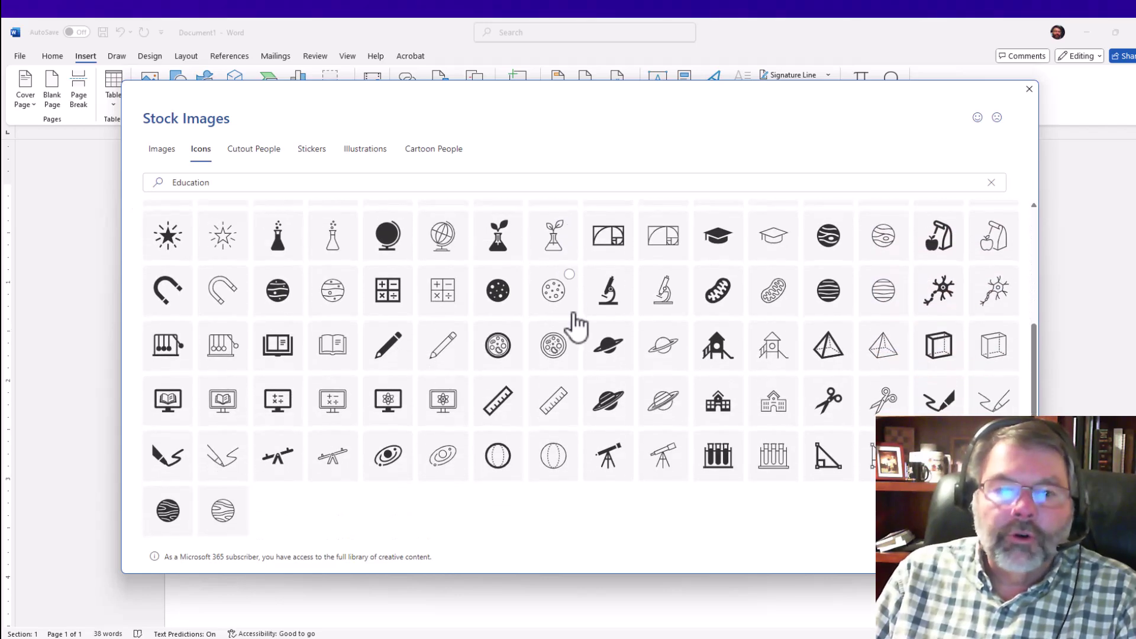
pyautogui.scroll(2, 571, 317)
pyautogui.scroll(-2, 574, 318)
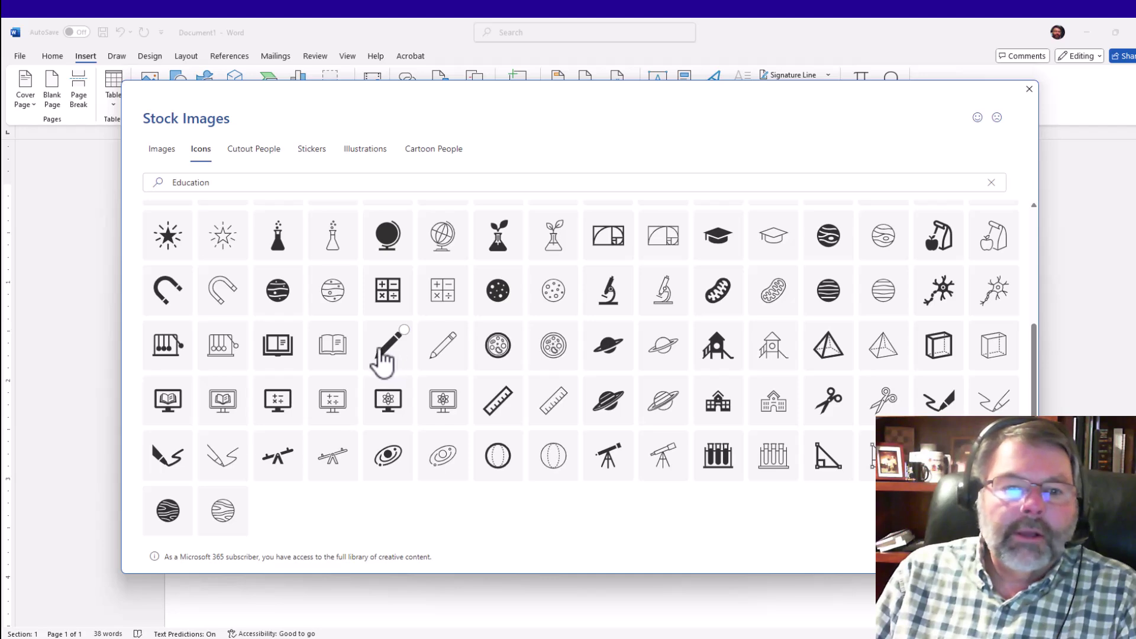
pyautogui.click(389, 366)
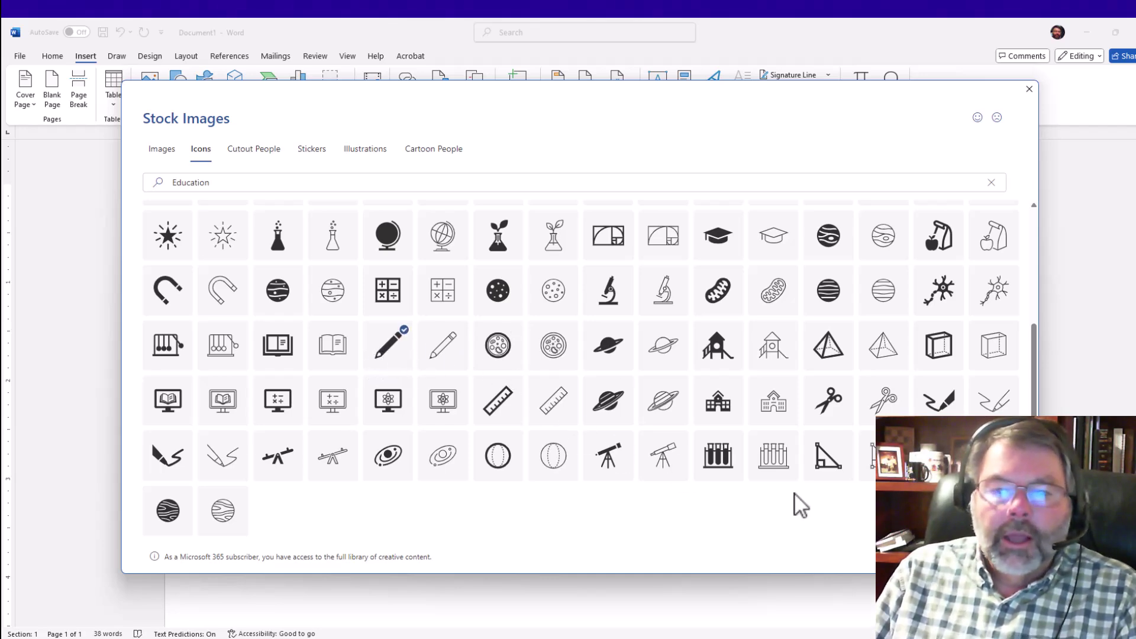
pyautogui.click(987, 557)
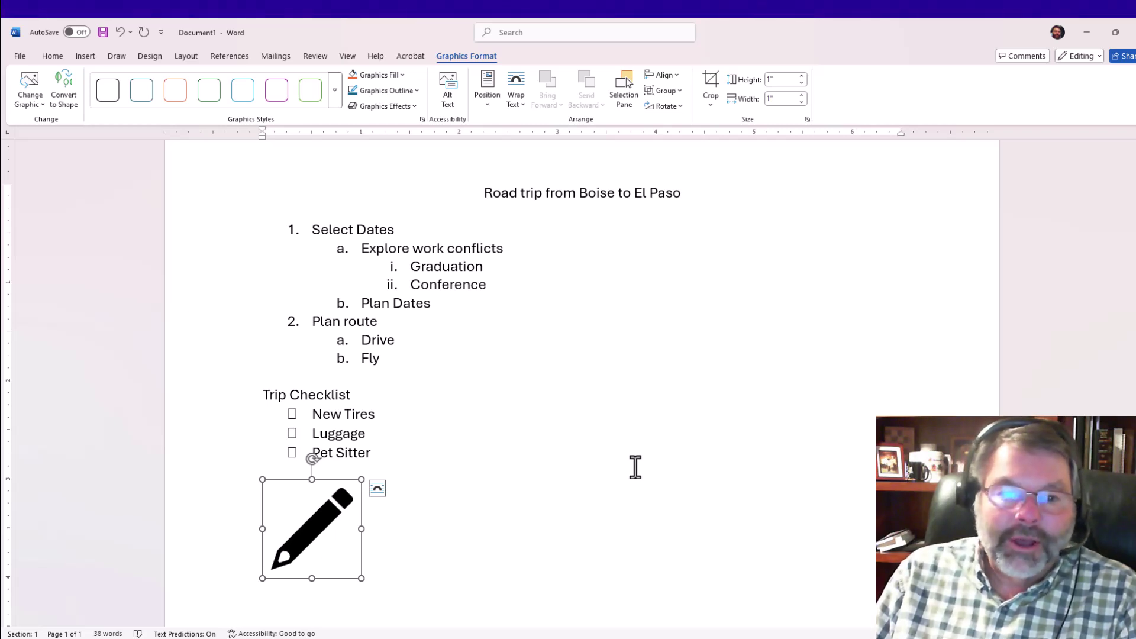
# Bring up the pencil graphic's own context menu instead of the text formatting menu.
pyautogui.rightClick(347, 519)
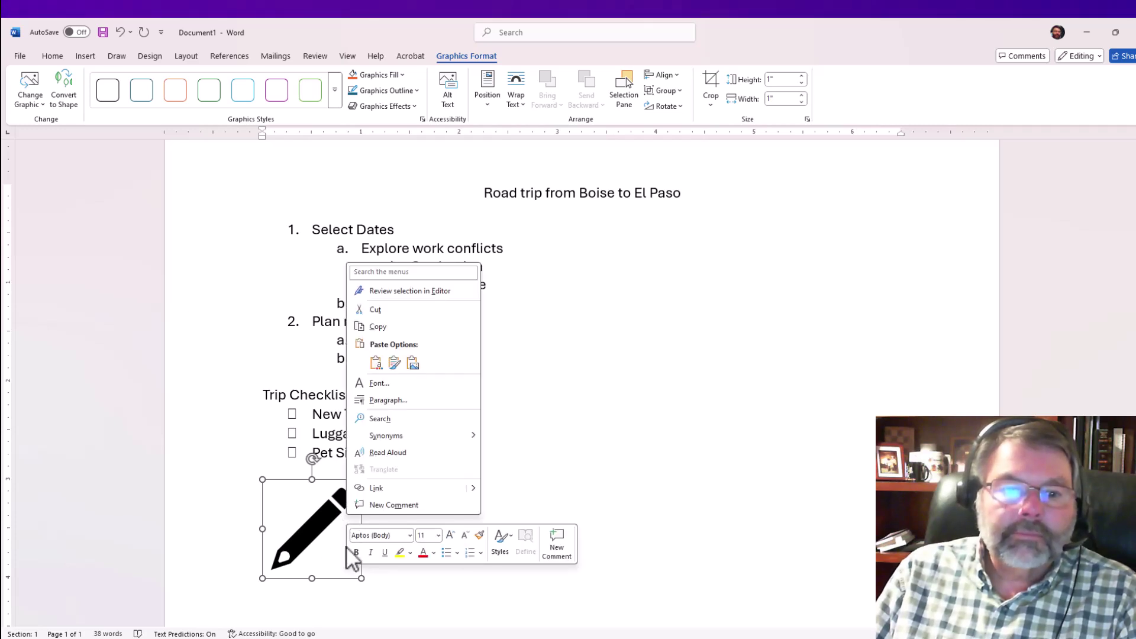
pyautogui.rightClick(343, 577)
pyautogui.rightClick(342, 577)
pyautogui.click(342, 578)
pyautogui.rightClick(343, 583)
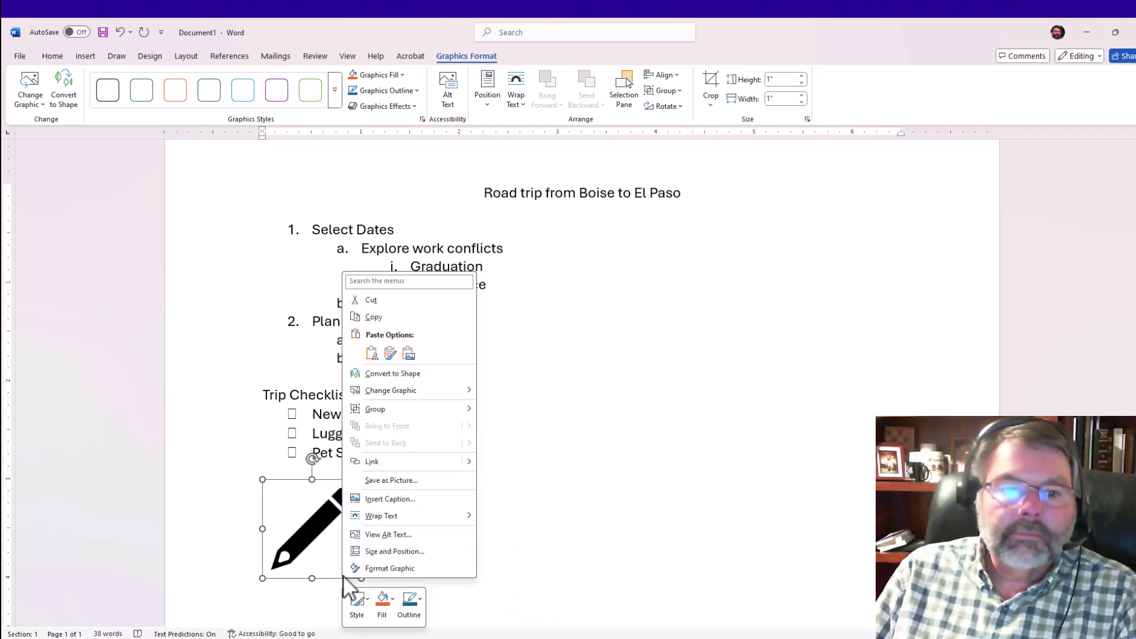
# Save the pencil graphic as JPEG 'Pencil.jpg' in Pictures, overwriting the existing file.
pyautogui.click(399, 481)
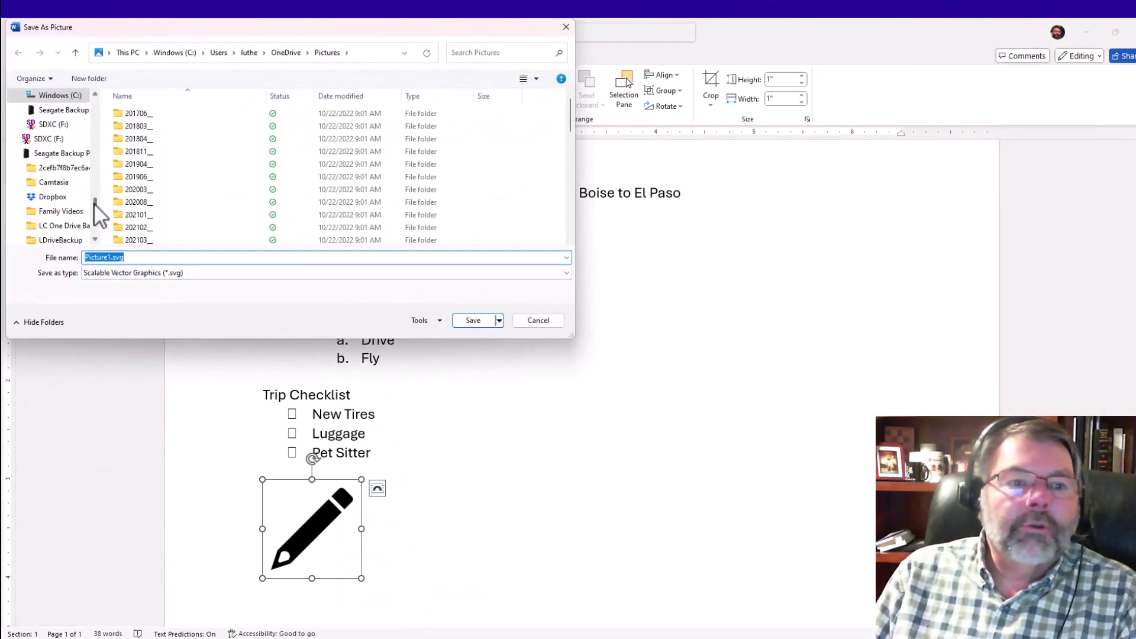
pyautogui.moveTo(93, 202); pyautogui.dragTo(92, 94)
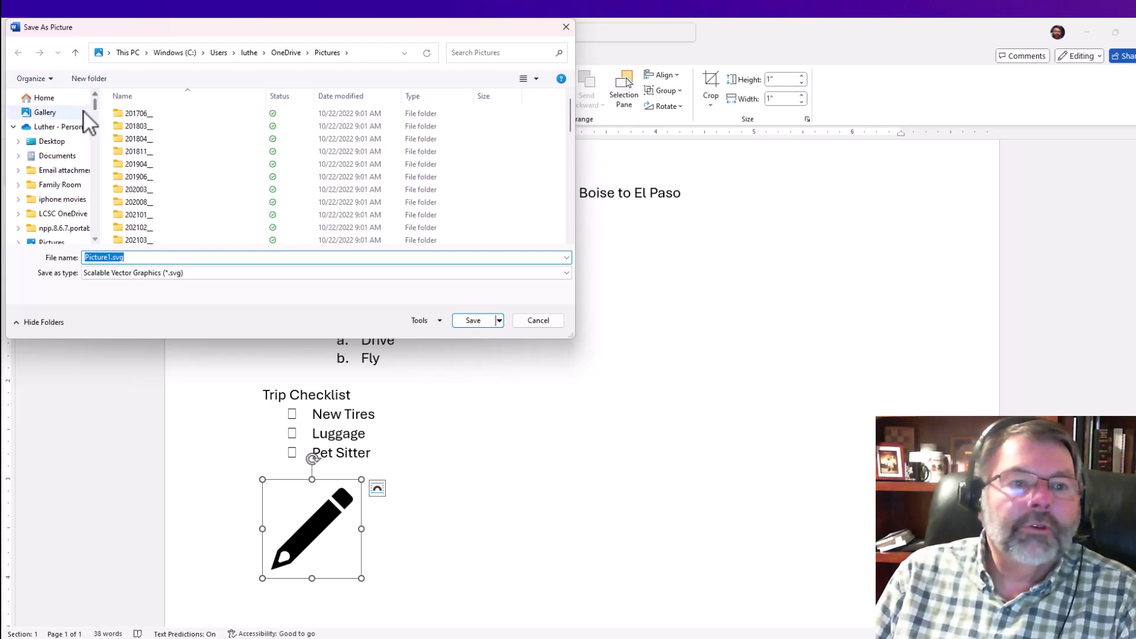
pyautogui.click(74, 126)
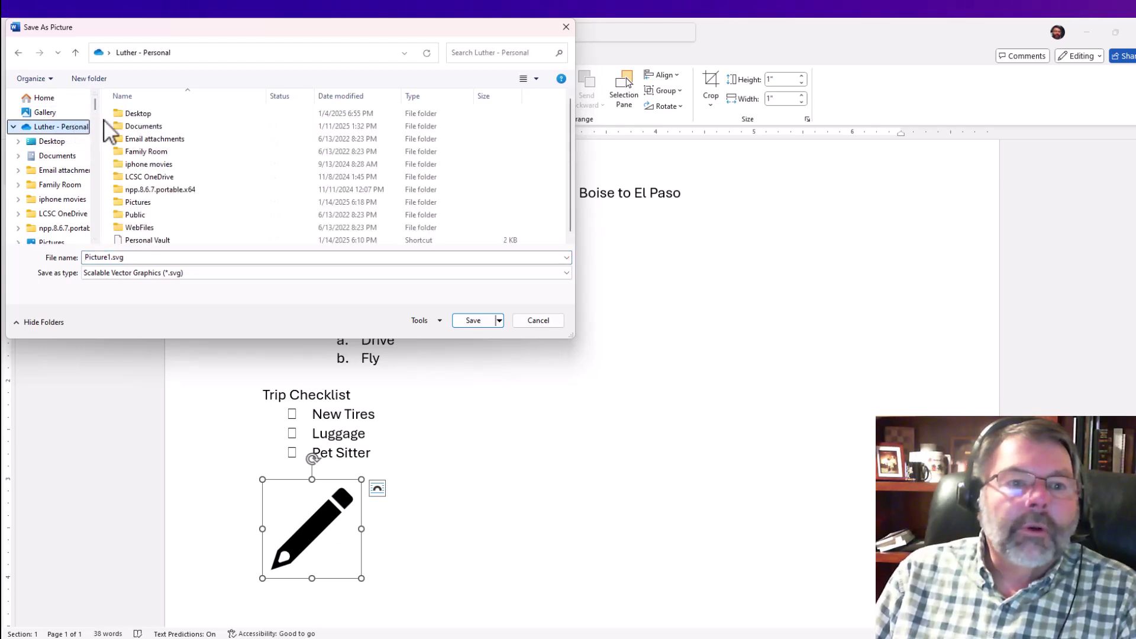
pyautogui.doubleClick(131, 202)
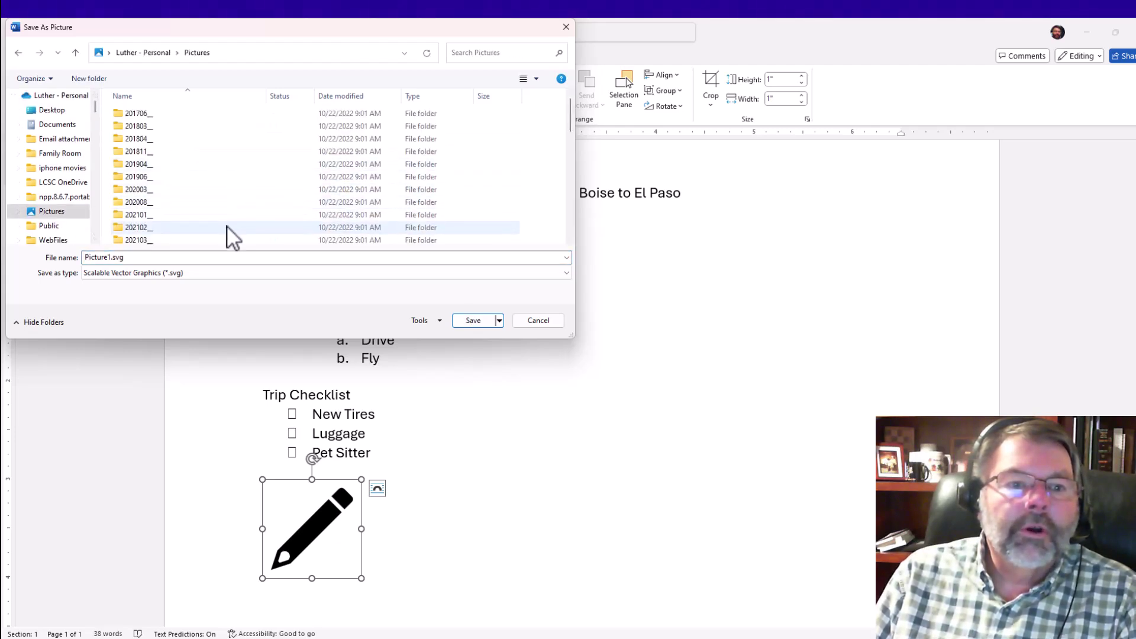
pyautogui.click(192, 272)
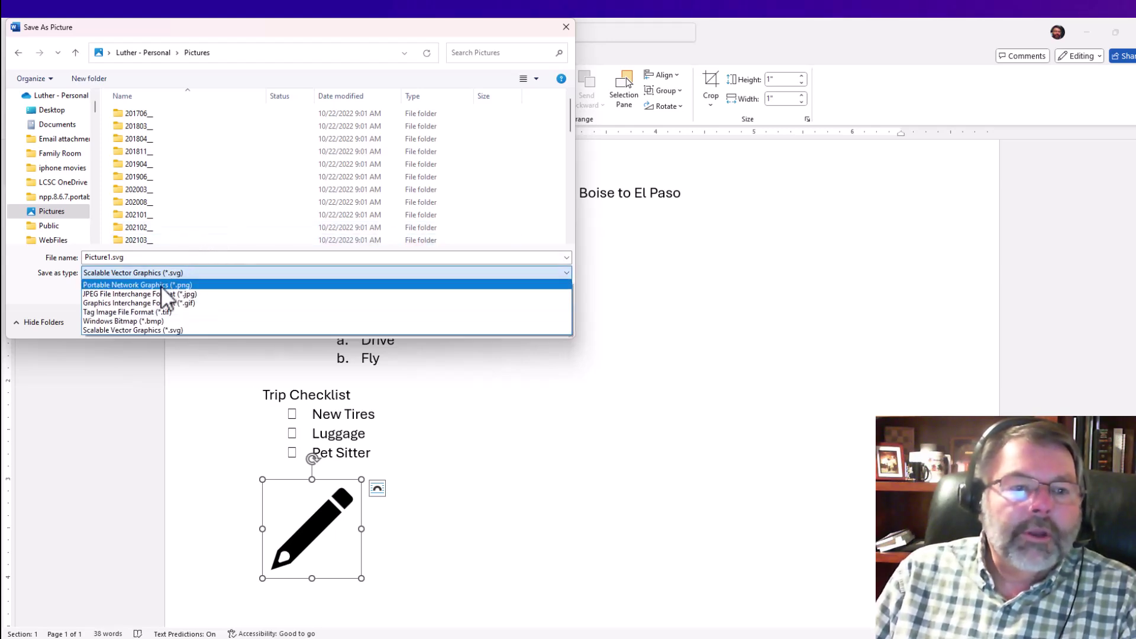
pyautogui.click(148, 294)
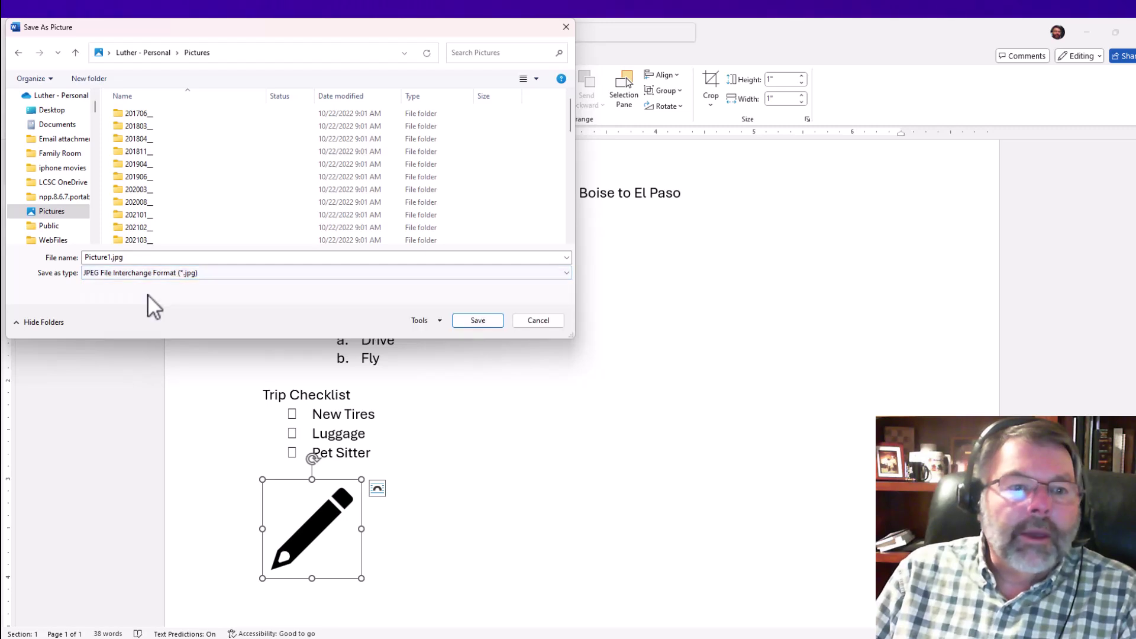
pyautogui.doubleClick(145, 258)
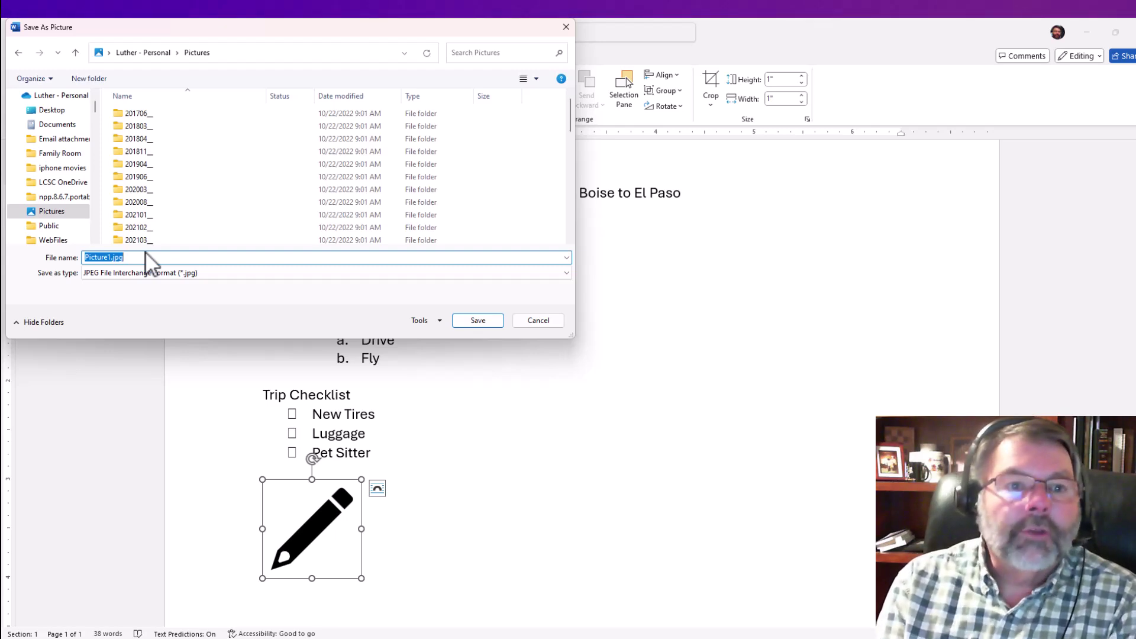
pyautogui.write('P')
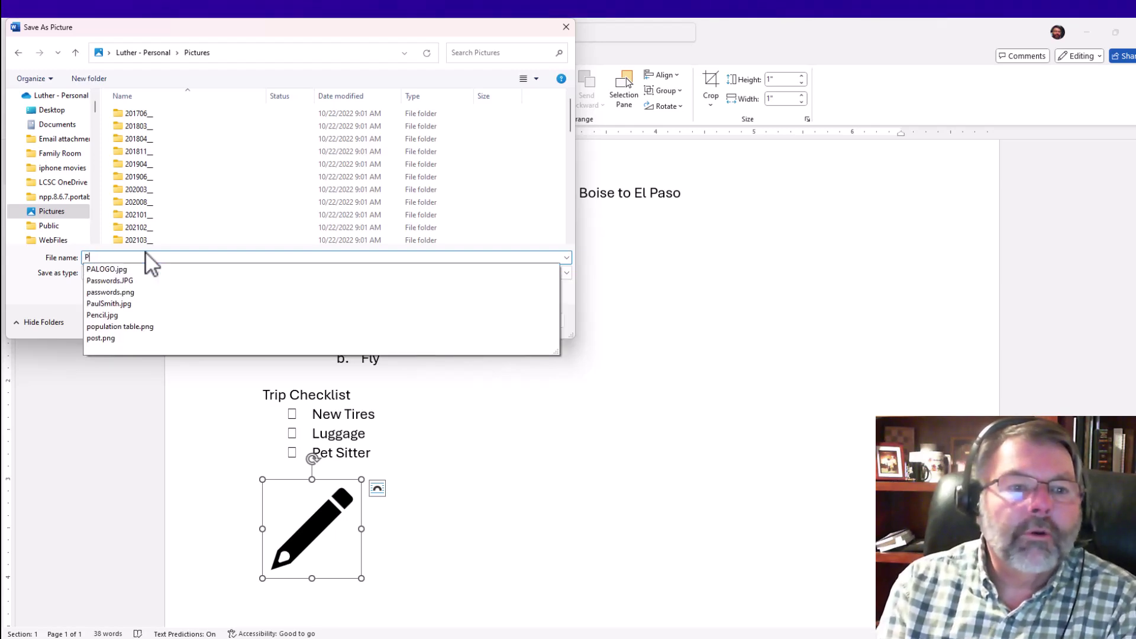
pyautogui.write('encil')
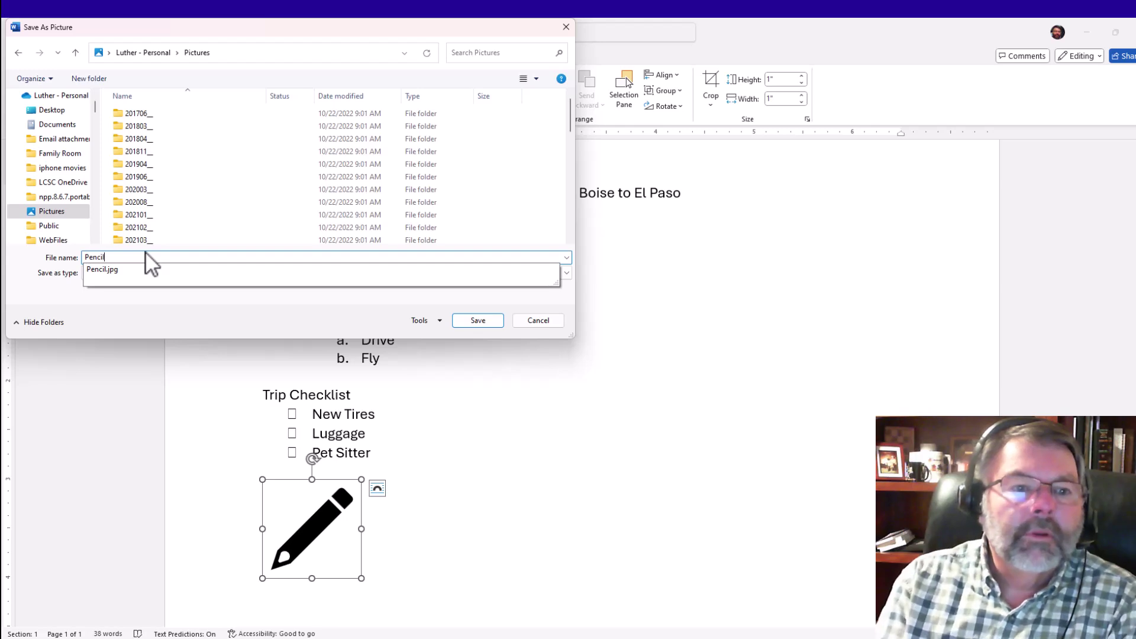
pyautogui.click(109, 269)
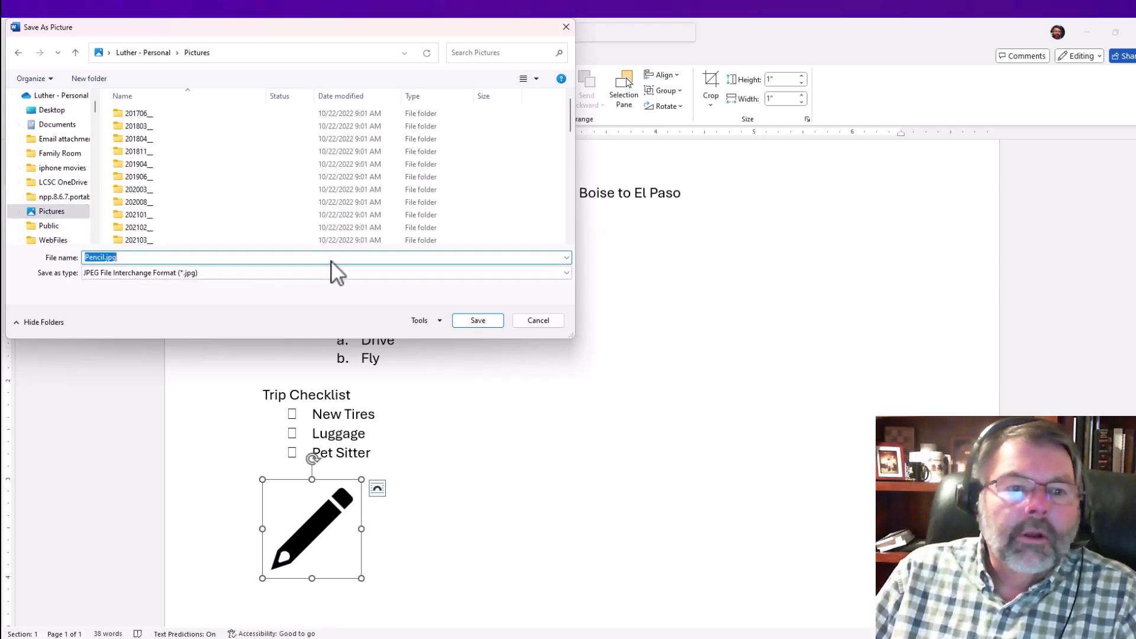
pyautogui.click(479, 322)
pyautogui.click(614, 337)
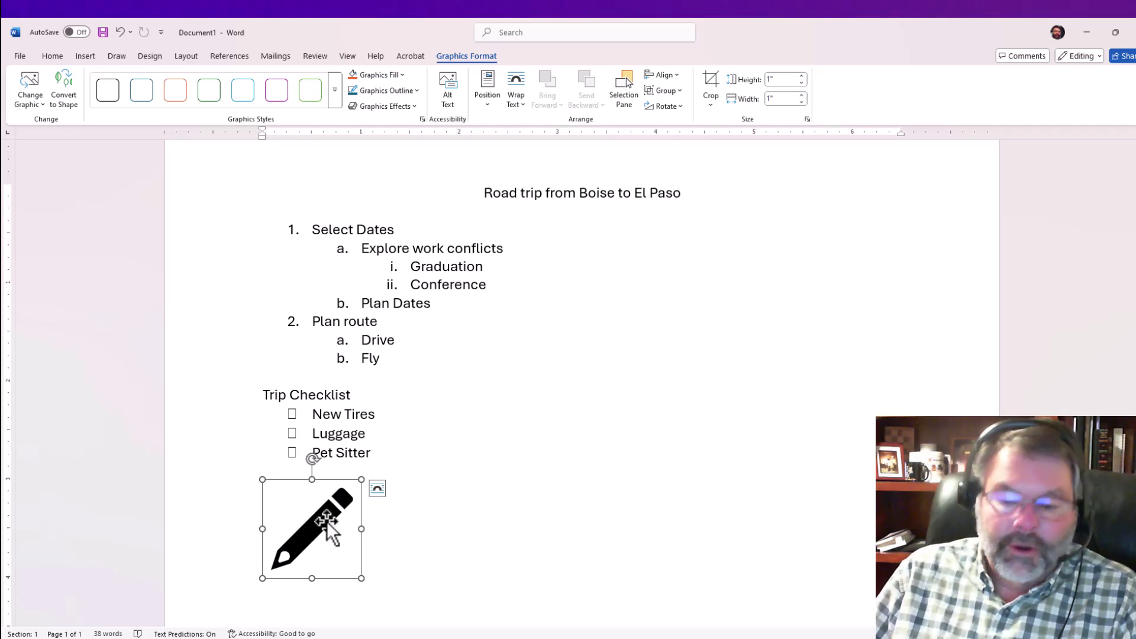
# Delete the pencil graphic, select the three checklist items and show the bullet style choices.
pyautogui.press('Delete')
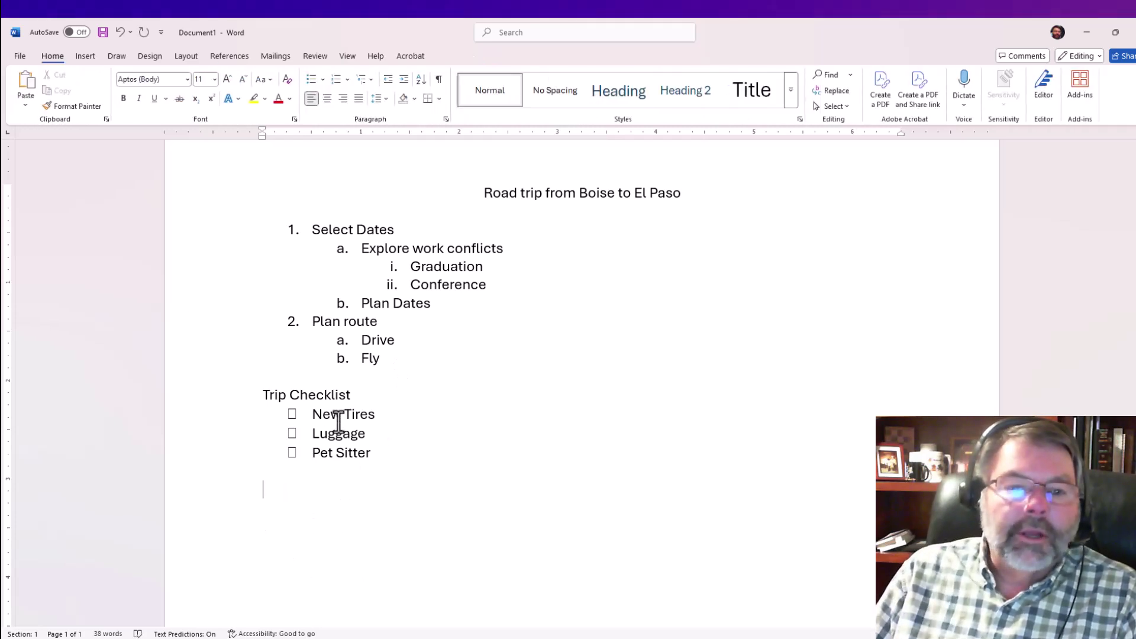
pyautogui.moveTo(378, 457); pyautogui.dragTo(301, 416)
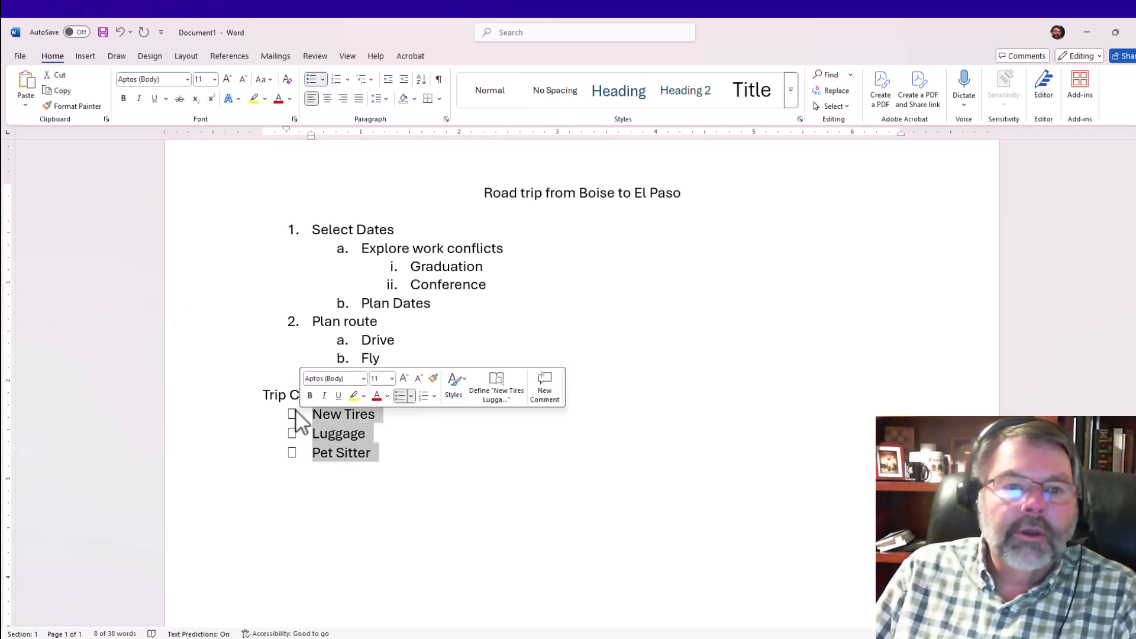
pyautogui.click(326, 80)
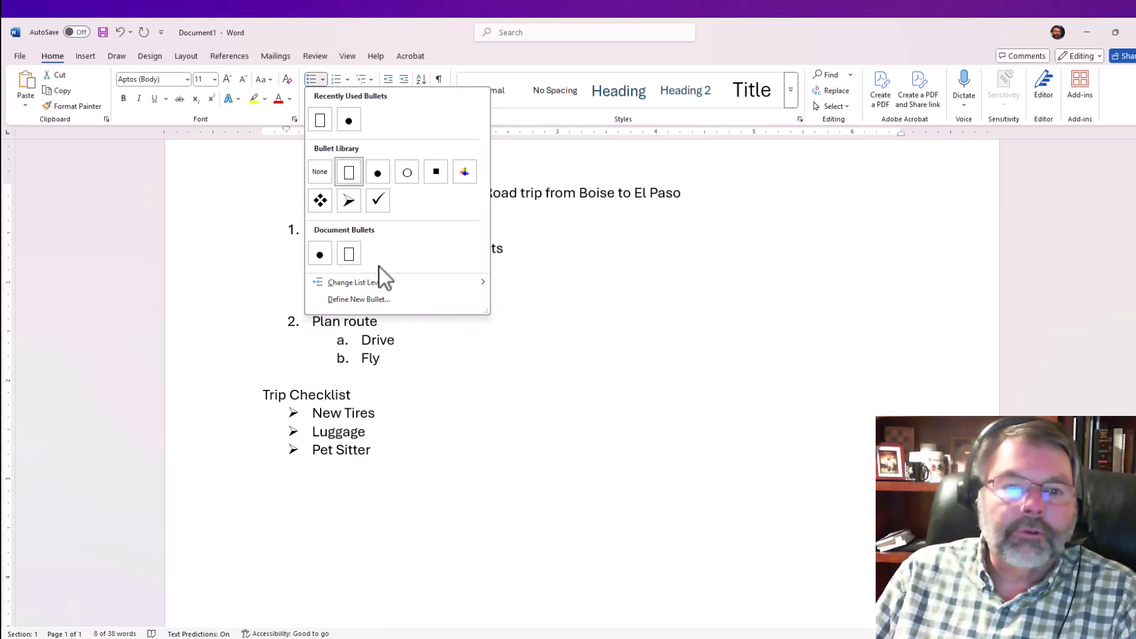
# Define a new picture bullet using Pencil.jpg from the Pictures folder.
pyautogui.click(345, 298)
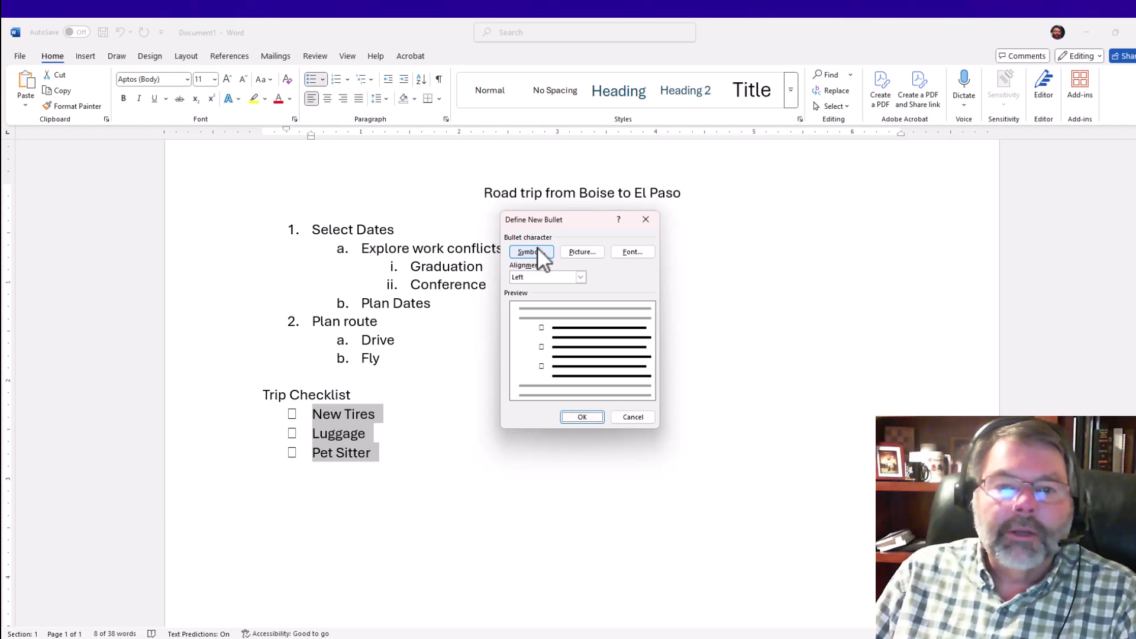
pyautogui.click(585, 252)
pyautogui.moveTo(554, 217); pyautogui.dragTo(514, 104)
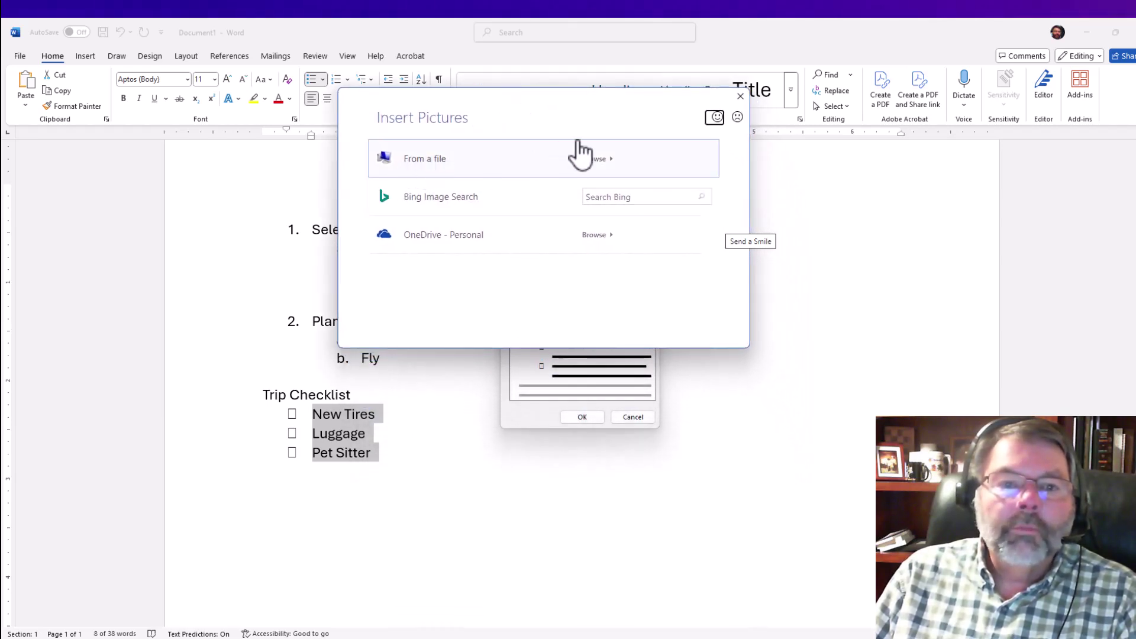
pyautogui.click(596, 158)
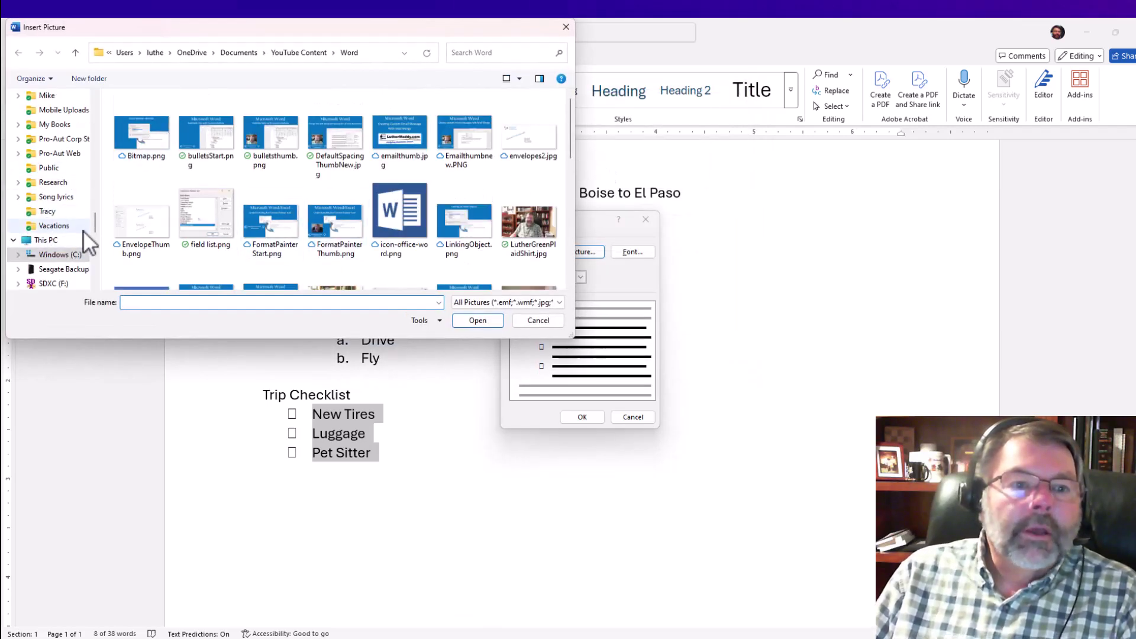
pyautogui.moveTo(97, 222); pyautogui.dragTo(97, 104)
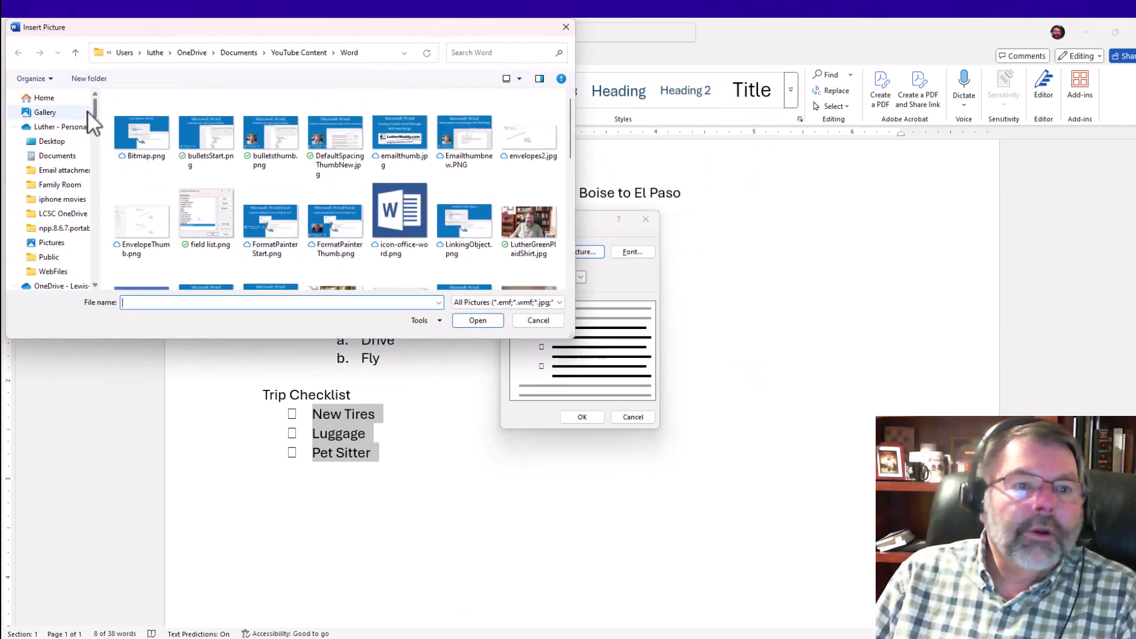
pyautogui.click(75, 126)
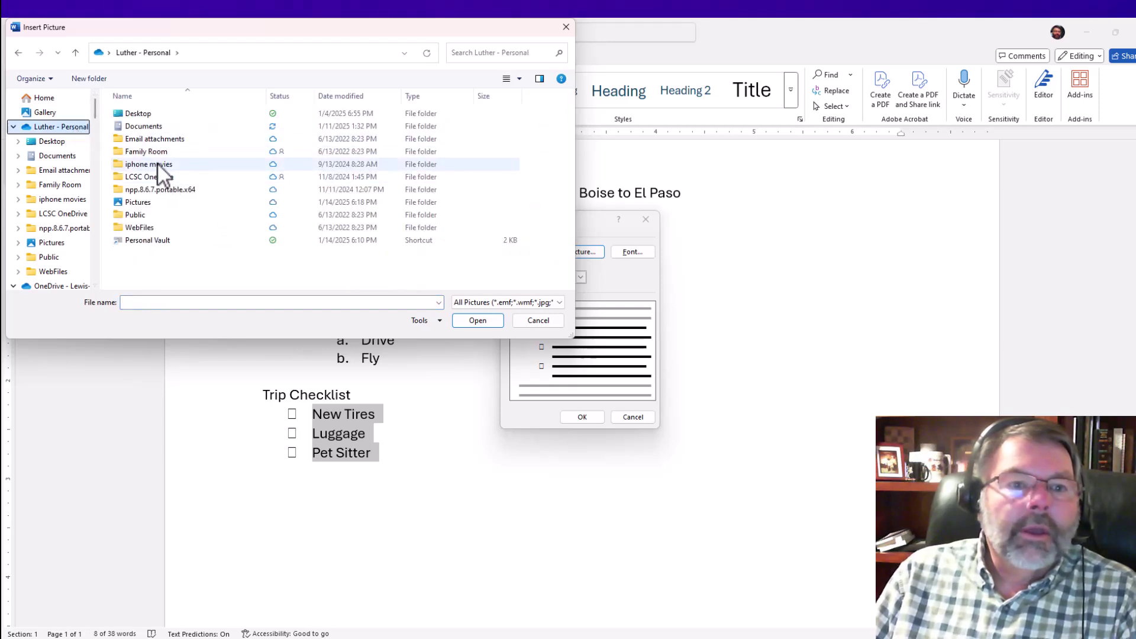
pyautogui.doubleClick(143, 124)
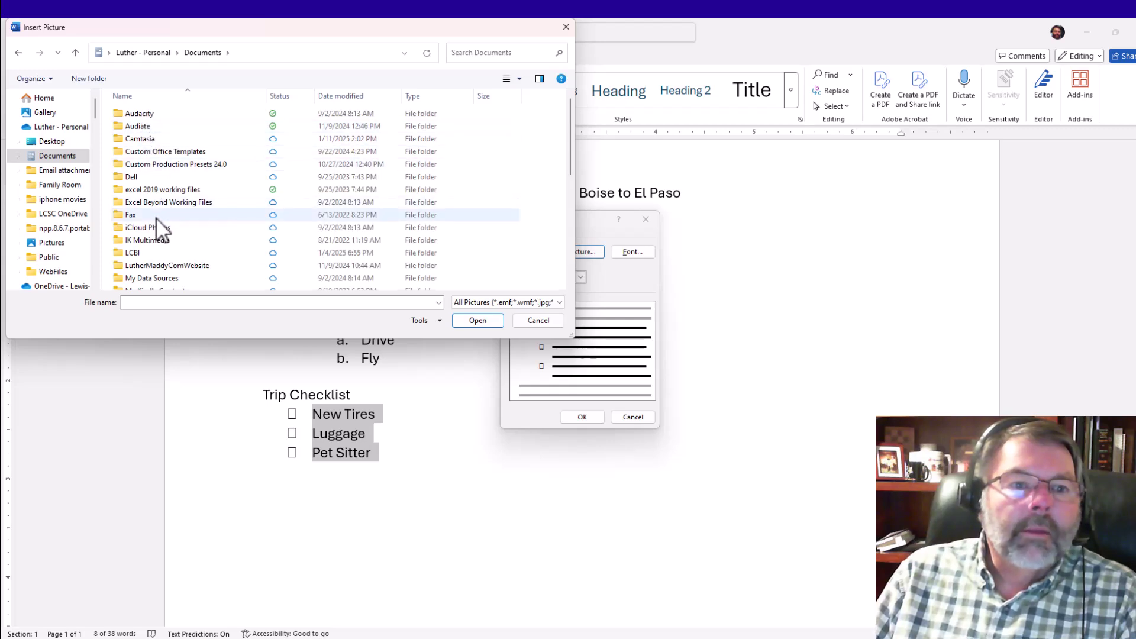
pyautogui.scroll(-2, 155, 219)
pyautogui.click(51, 243)
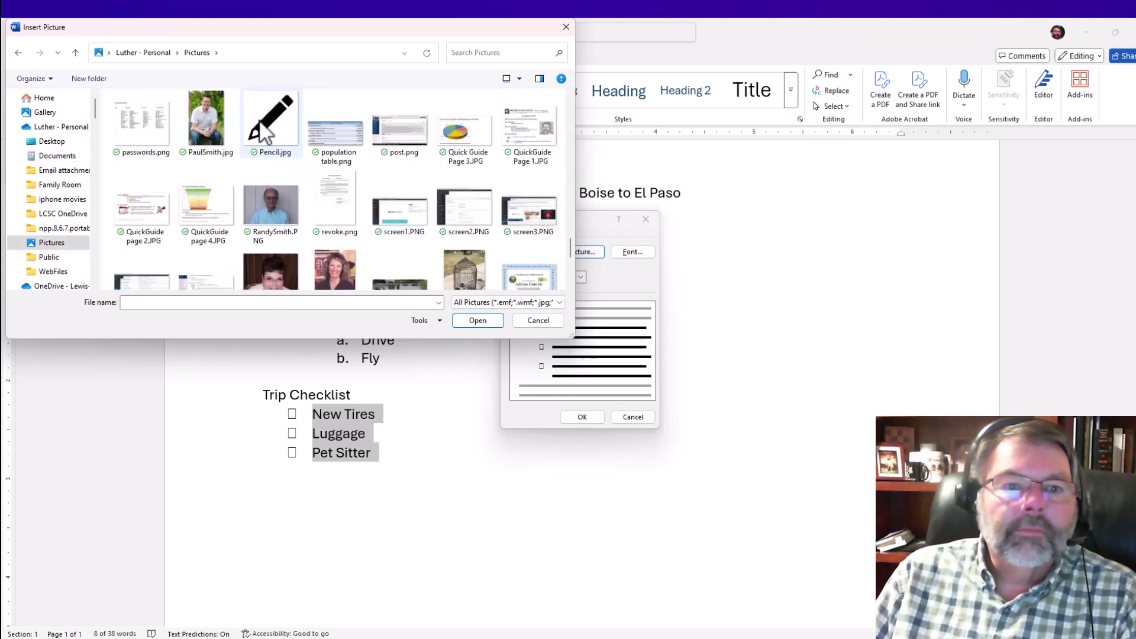
pyautogui.click(271, 121)
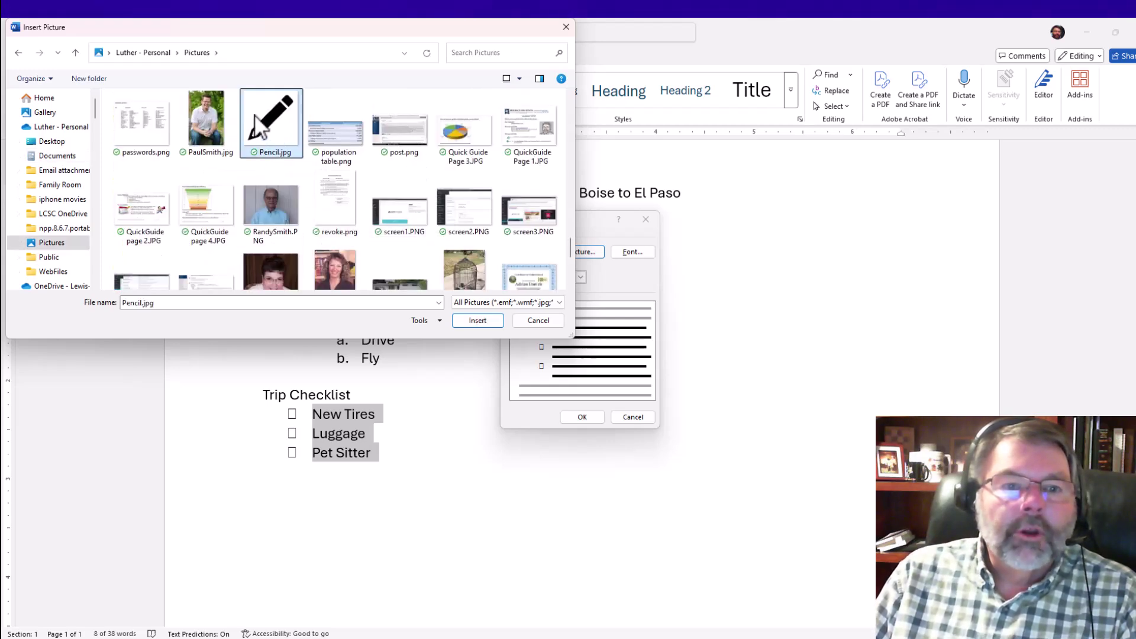
pyautogui.click(471, 319)
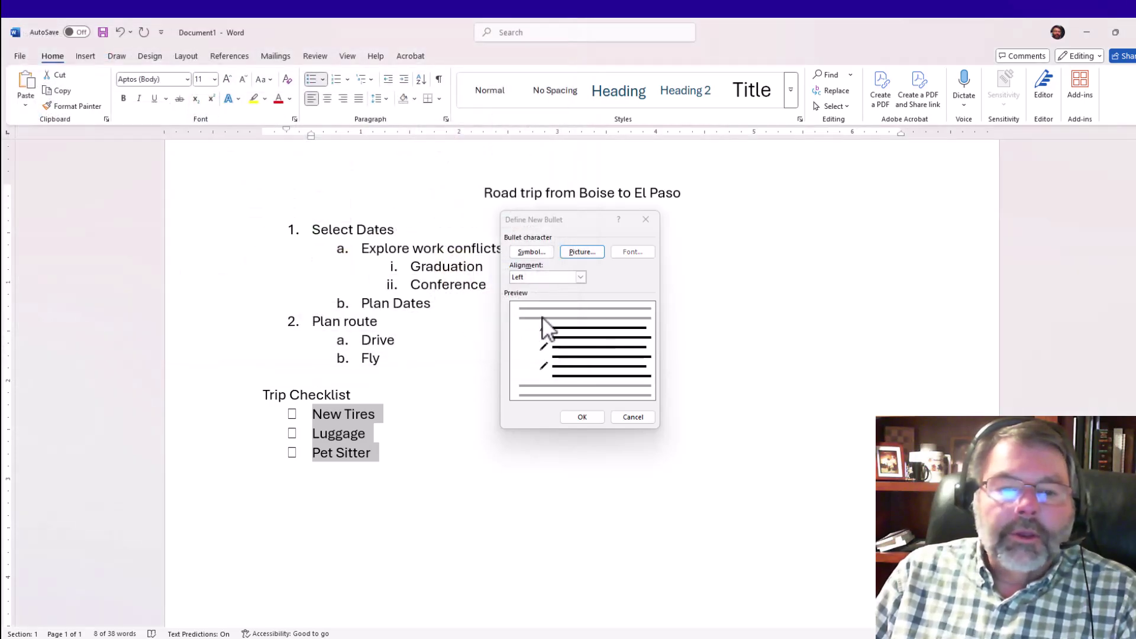
# Apply the pencil bullet to the checklist items, then close the road trip document without saving.
pyautogui.click(581, 418)
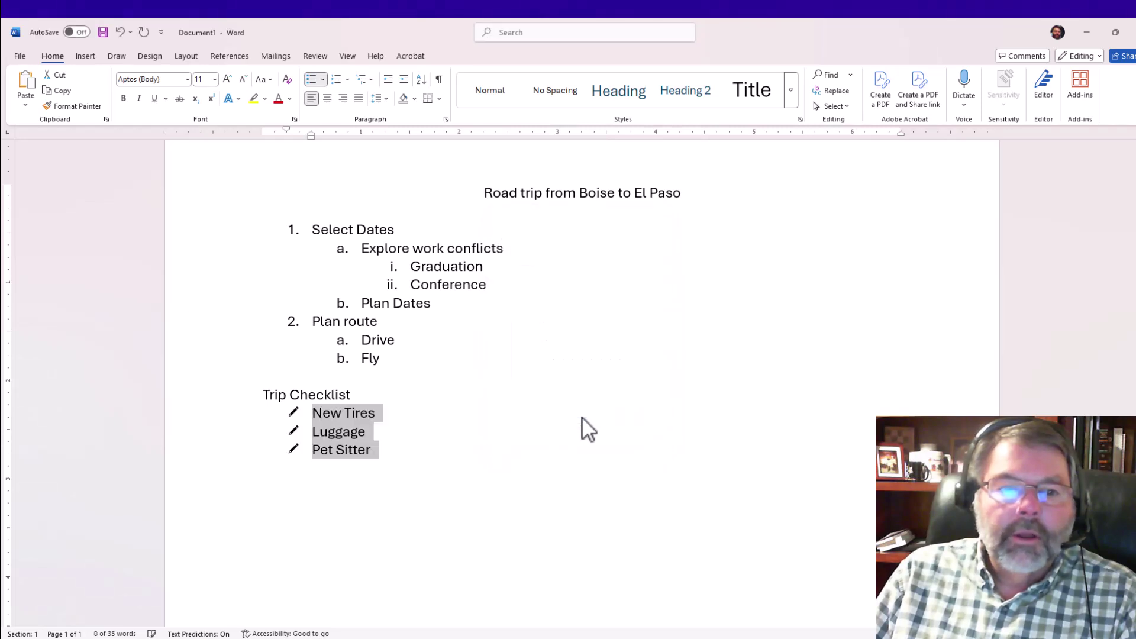
pyautogui.click(367, 515)
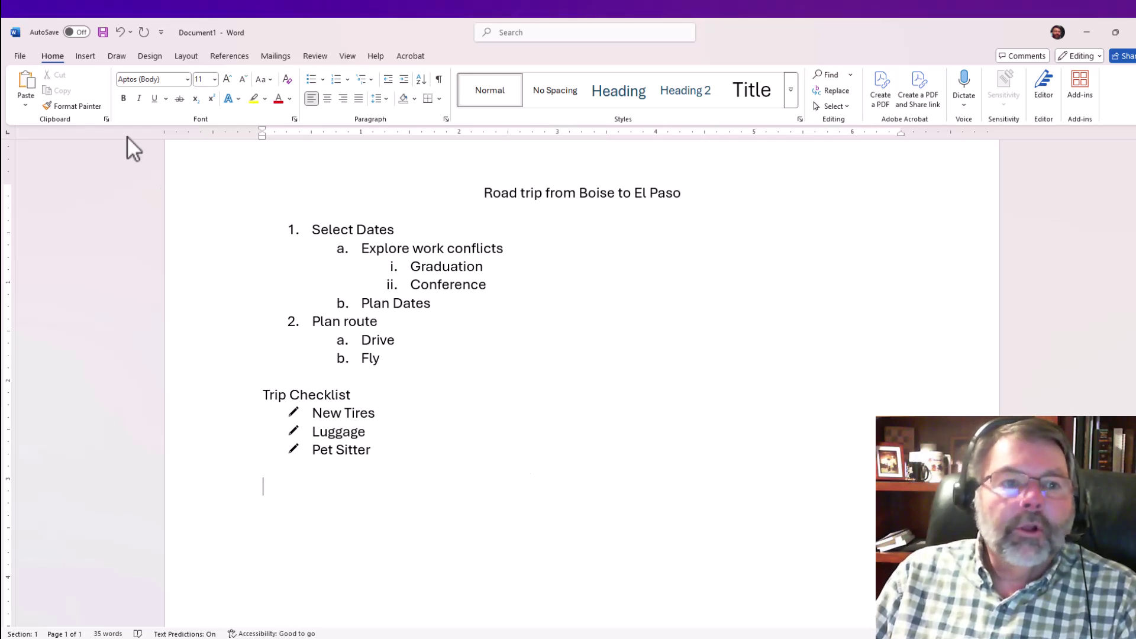
pyautogui.click(20, 54)
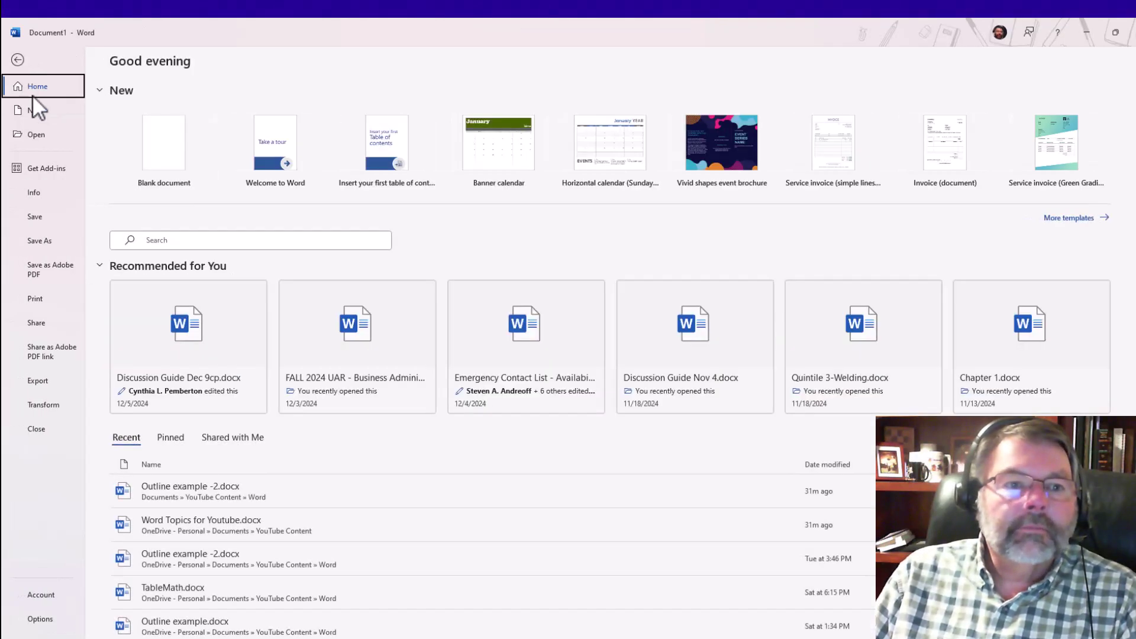
pyautogui.click(41, 432)
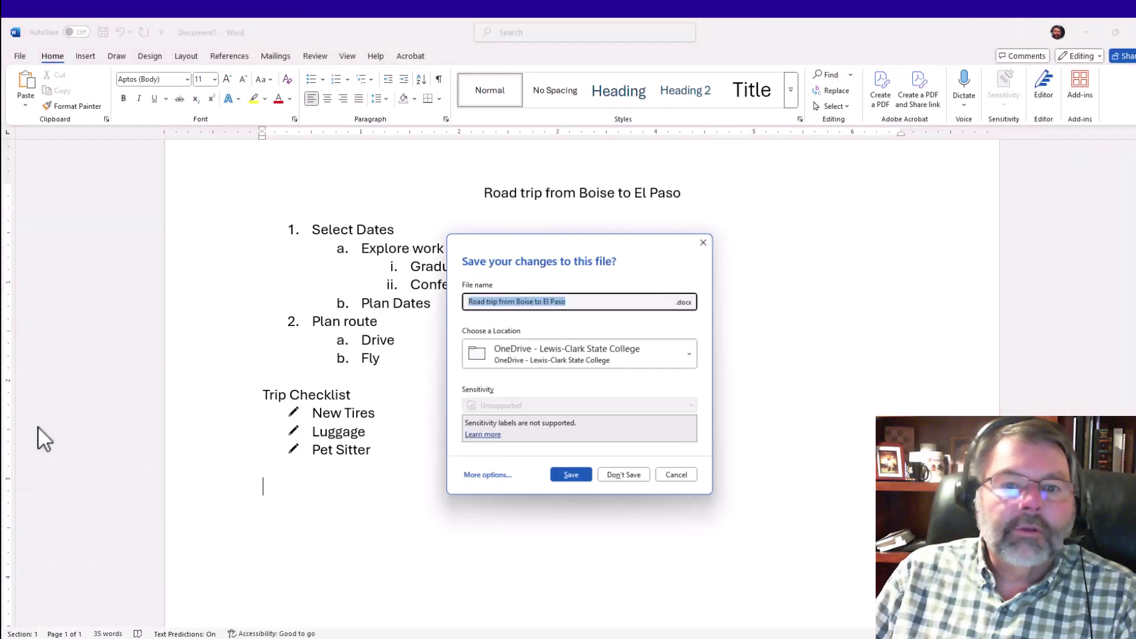
pyautogui.click(627, 478)
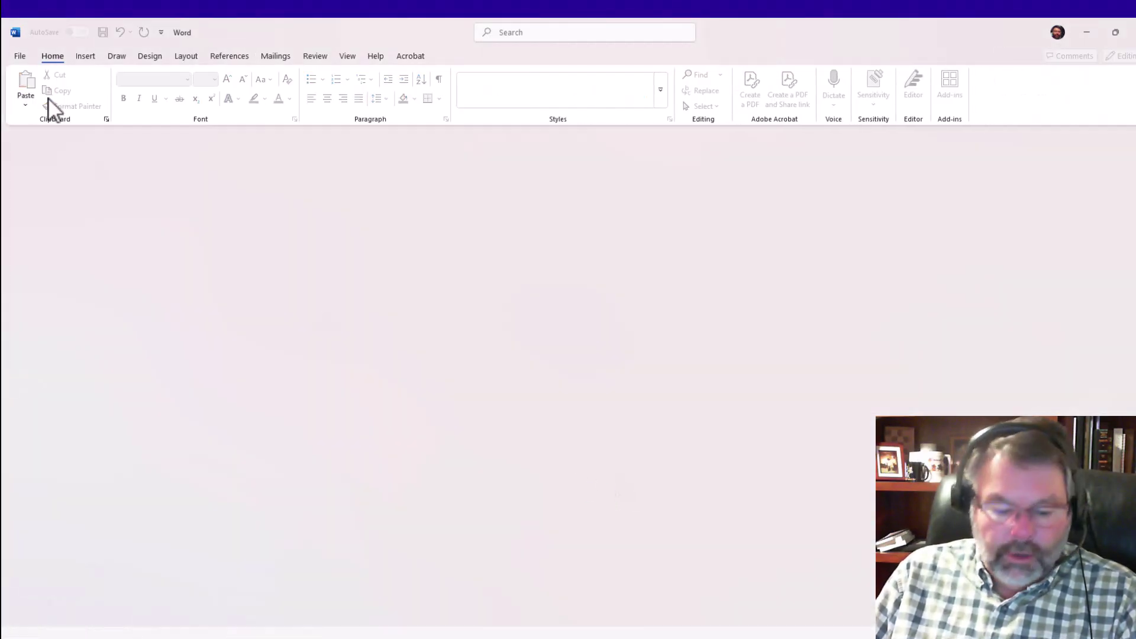
# In a new blank document, start a pencil-bulleted list with the first item 'sdflsdffjklsd'.
pyautogui.hotkey('ctrl', 'n')
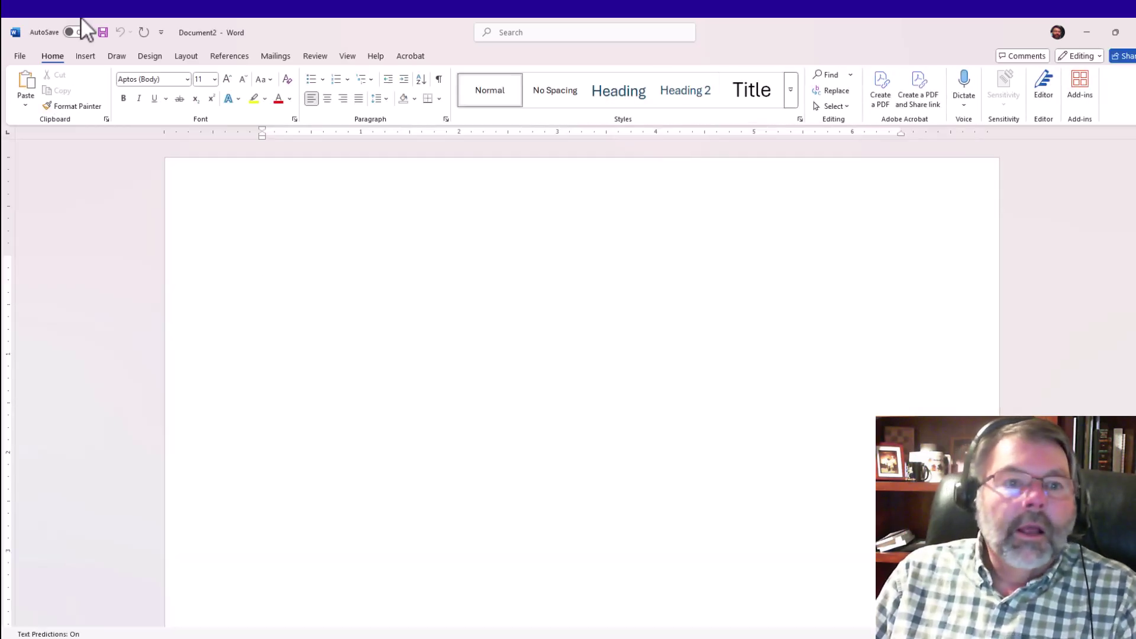
pyautogui.click(323, 79)
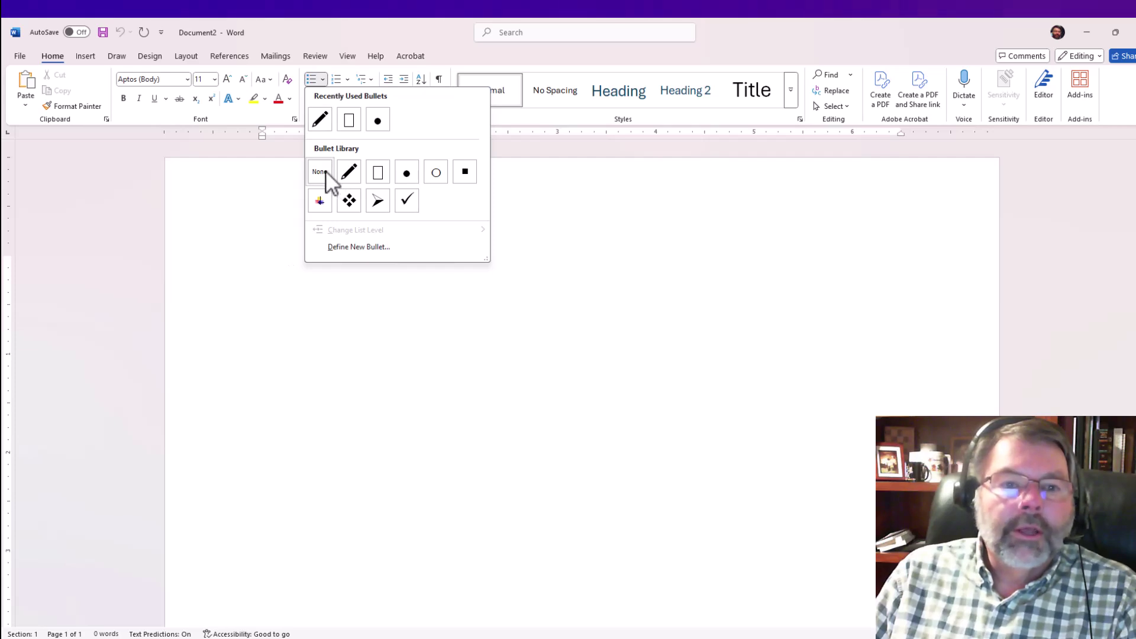
pyautogui.click(349, 172)
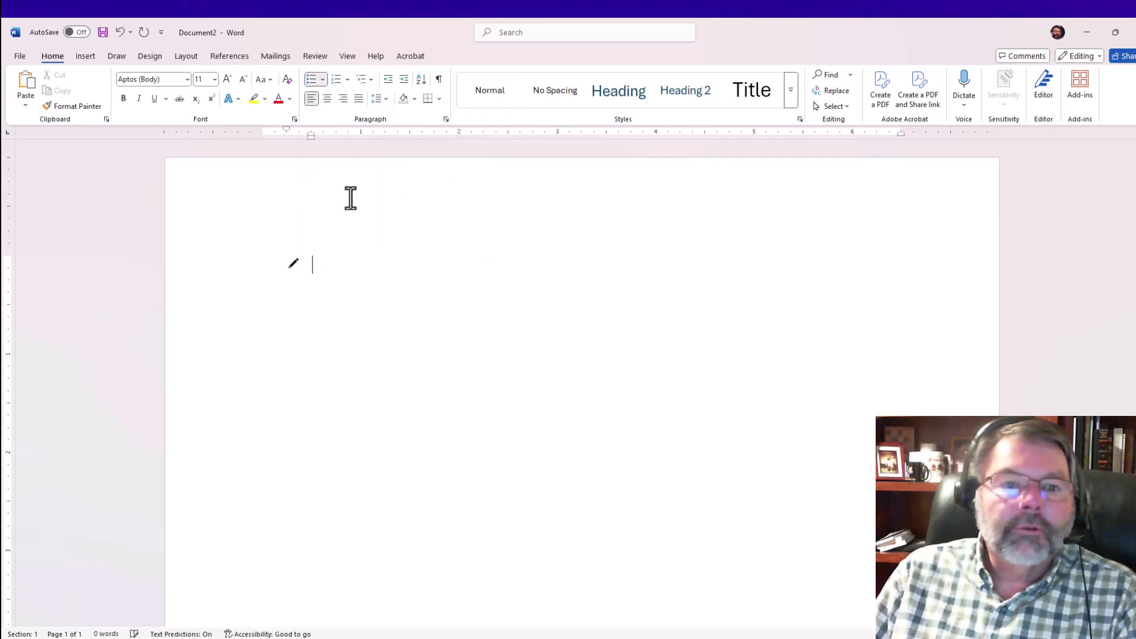
pyautogui.write('sdflsdffjklsd')
pyautogui.press('Return')
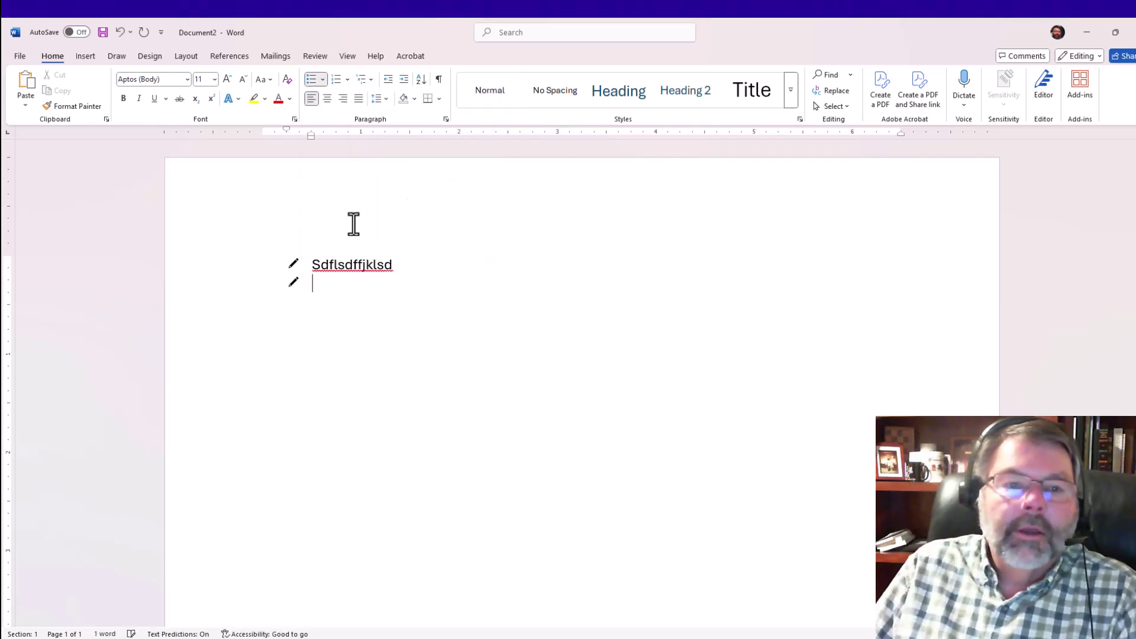
# Reapply the recently used pencil bullet, add item 'sdfklsdfsdfl', and leave an empty third bullet.
pyautogui.click(323, 79)
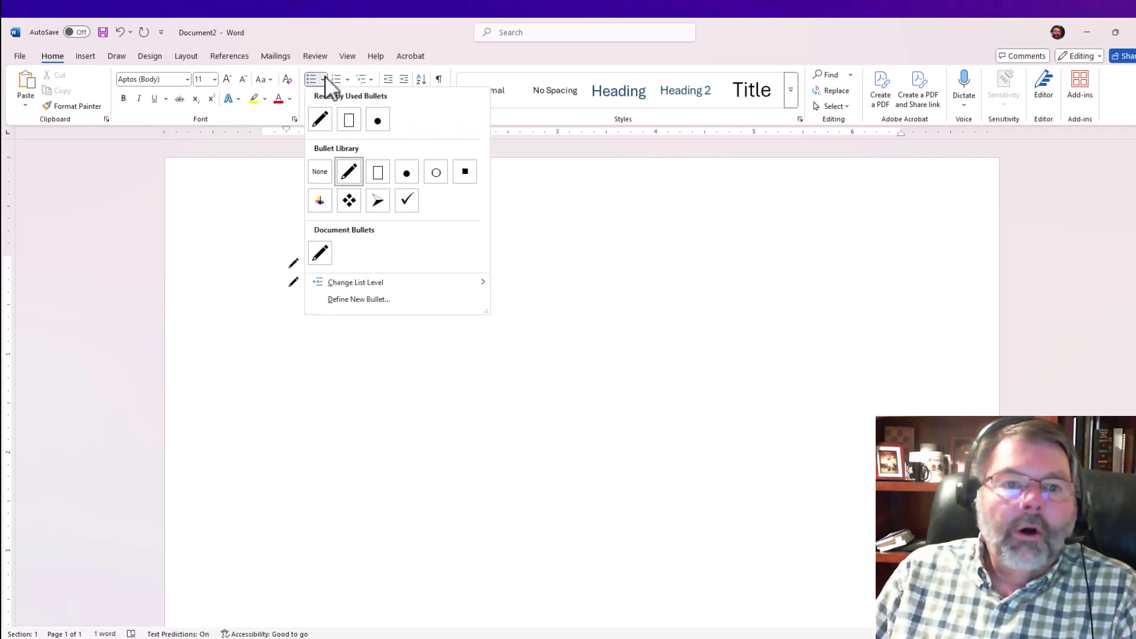
pyautogui.click(327, 126)
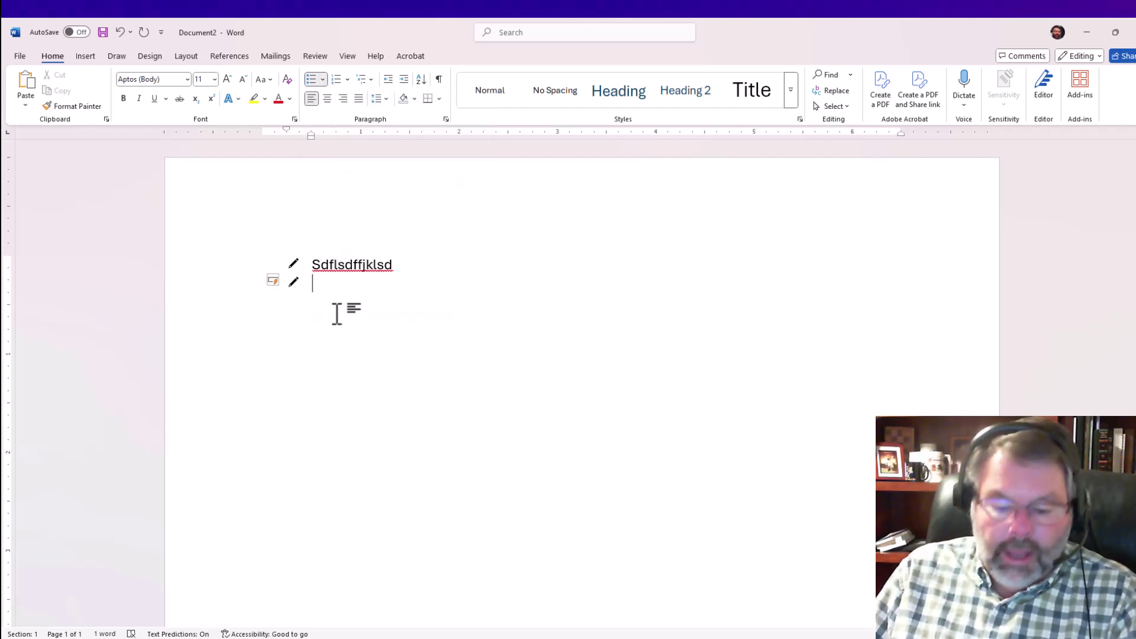
pyautogui.write('sdfklsdfsdfl')
pyautogui.press('Return')
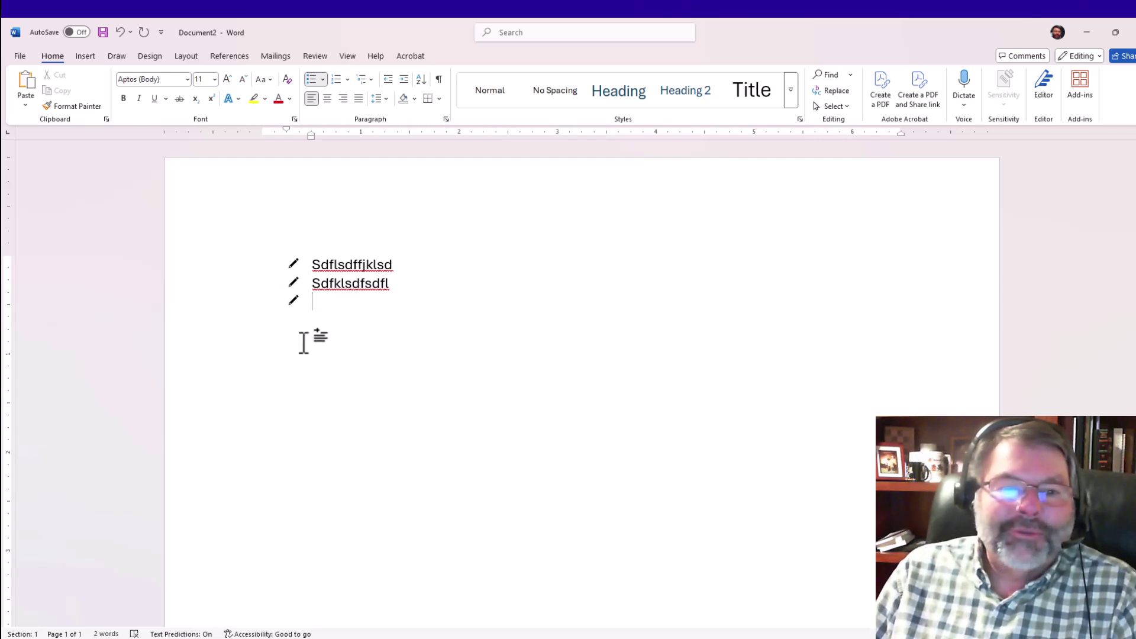
pyautogui.doubleClick(325, 286)
pyautogui.click(327, 299)
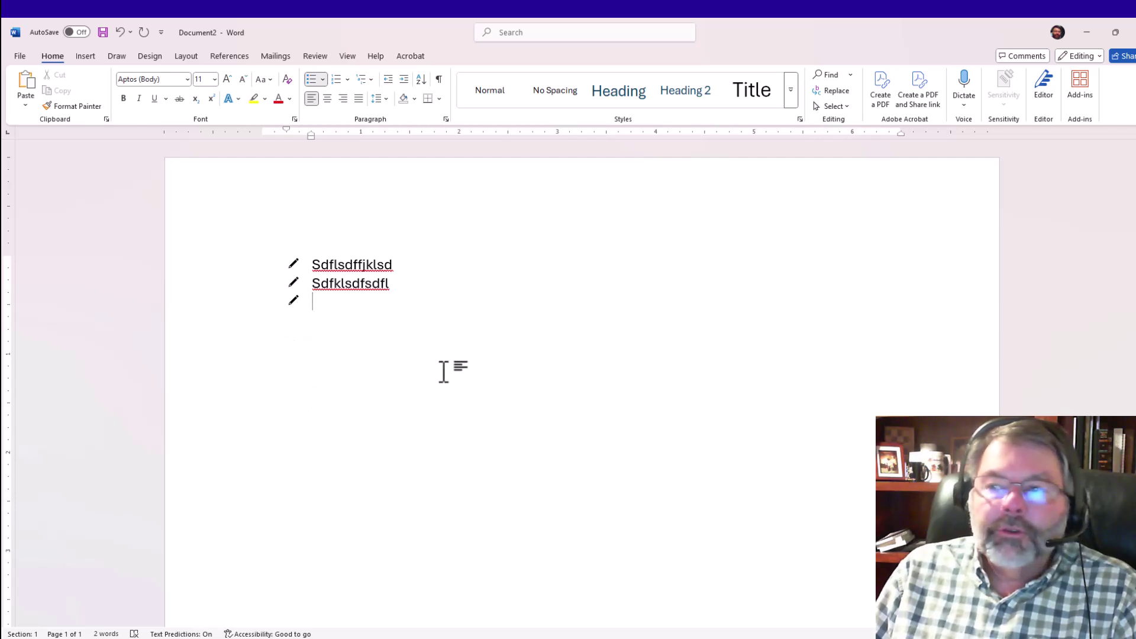